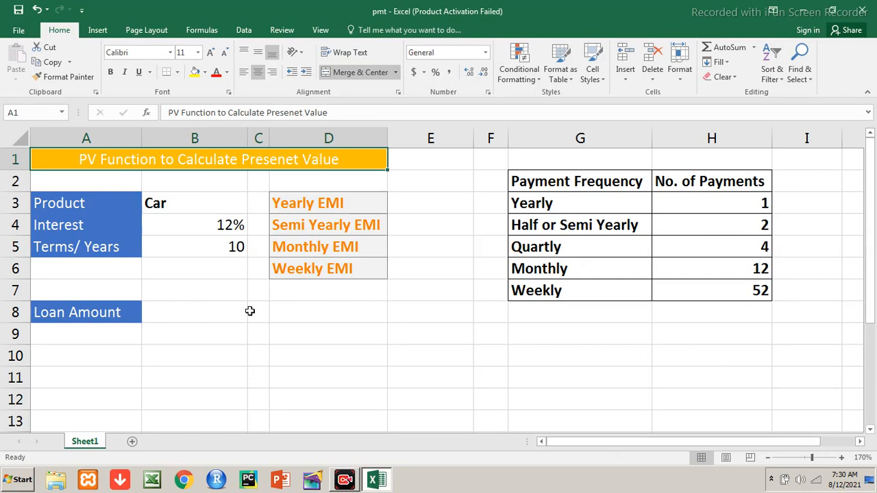
Make the interest rate in cell B4 bold.
left_click(200, 202)
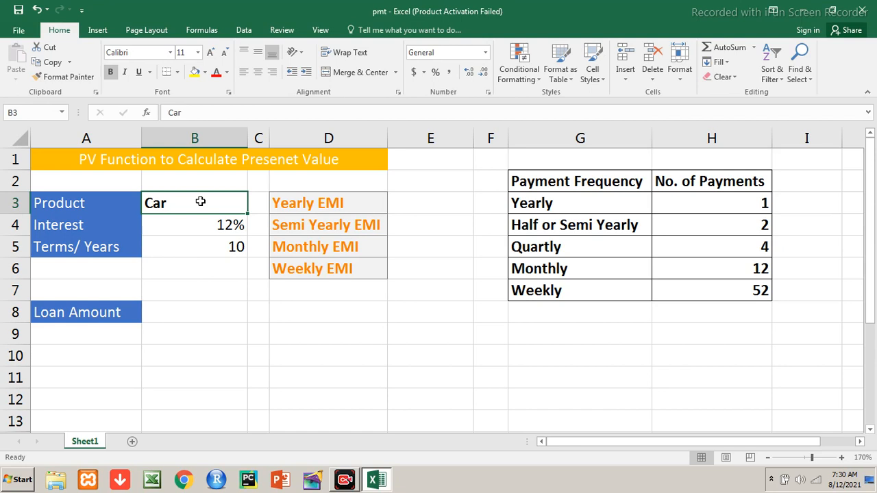
key("Down")
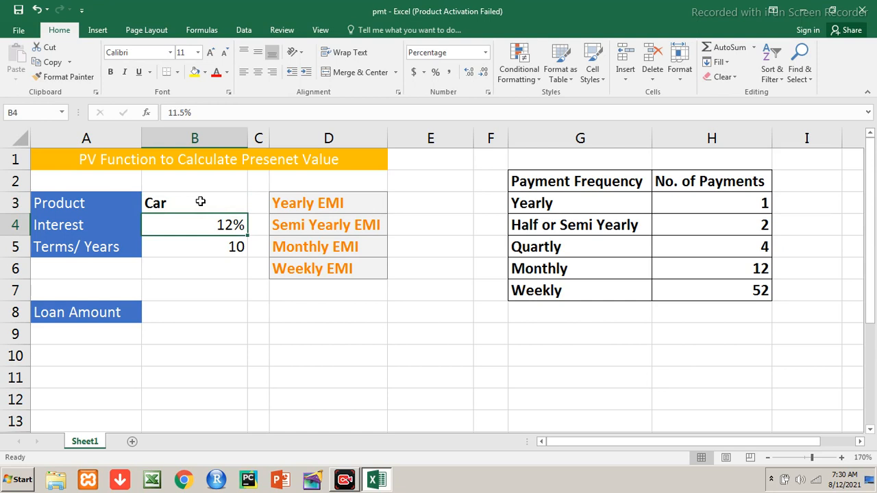
key("ctrl+b")
Set the loan term in cell B5 to 5 years and make it bold.
key("Down")
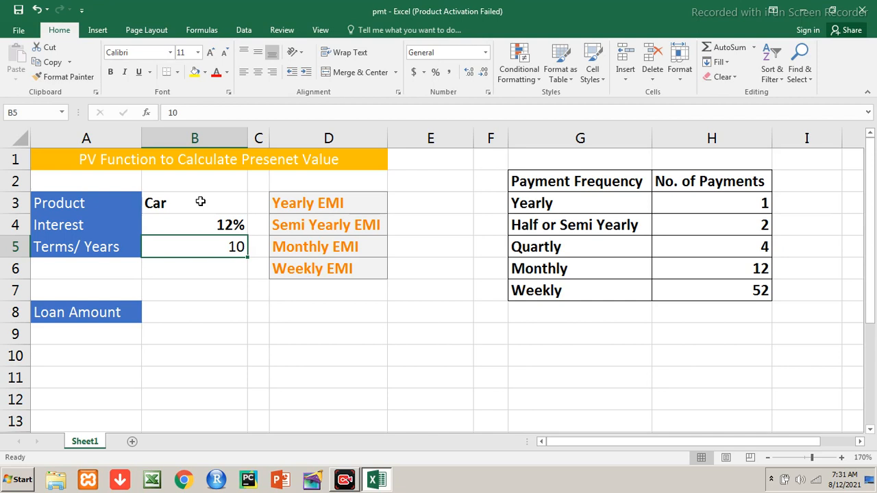
key("Up")
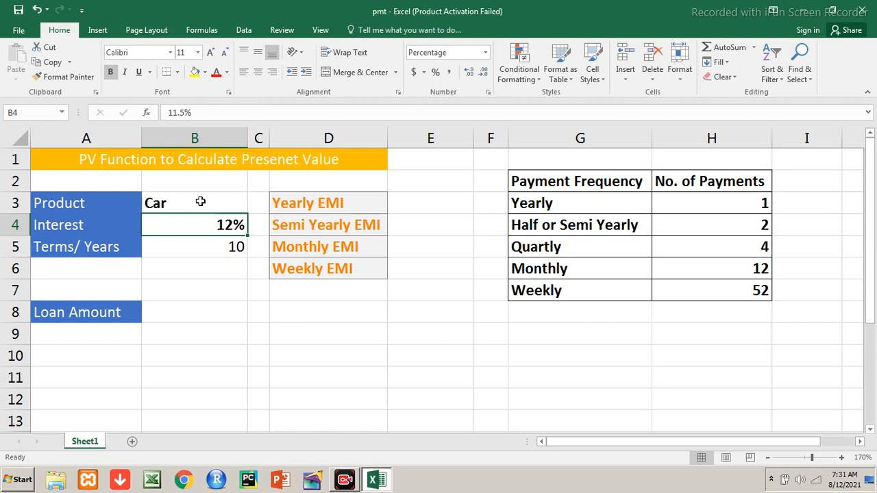
key("Down")
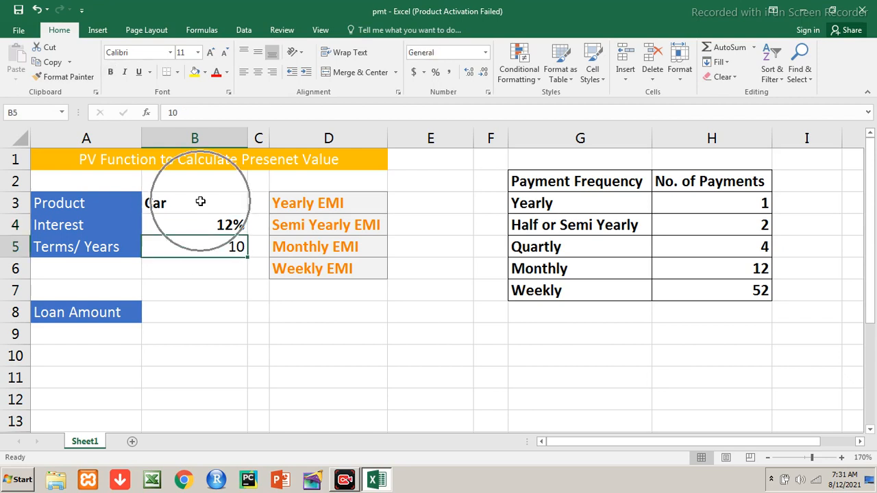
type("5")
key("Return")
key("Up")
key("ctrl+b")
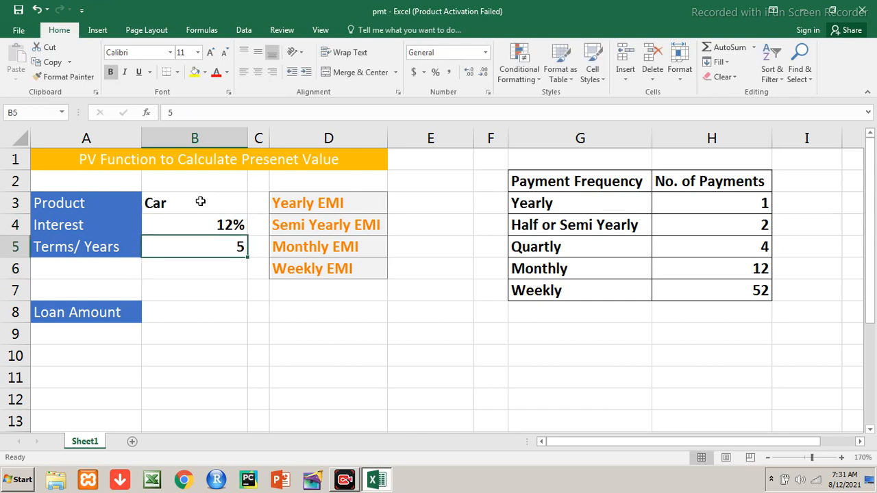
key("Up")
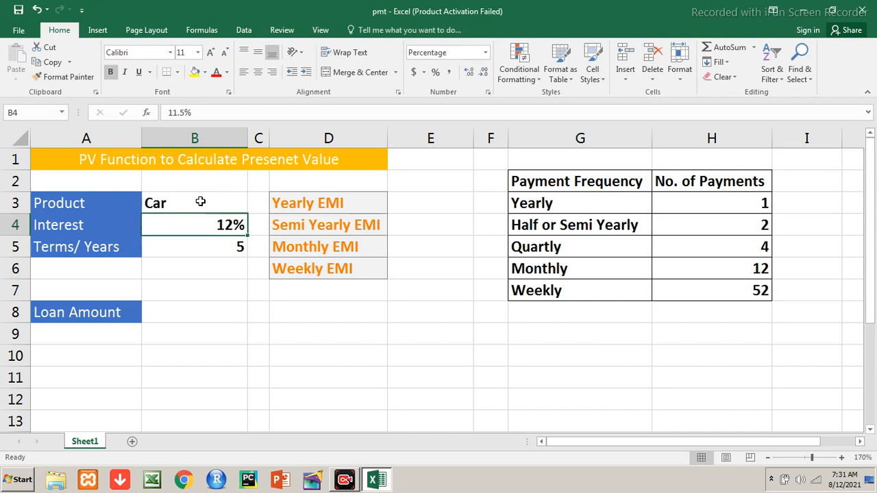
key("Up")
key("Down")
key("Down")
key("Down")
key("Down")
key("Down")
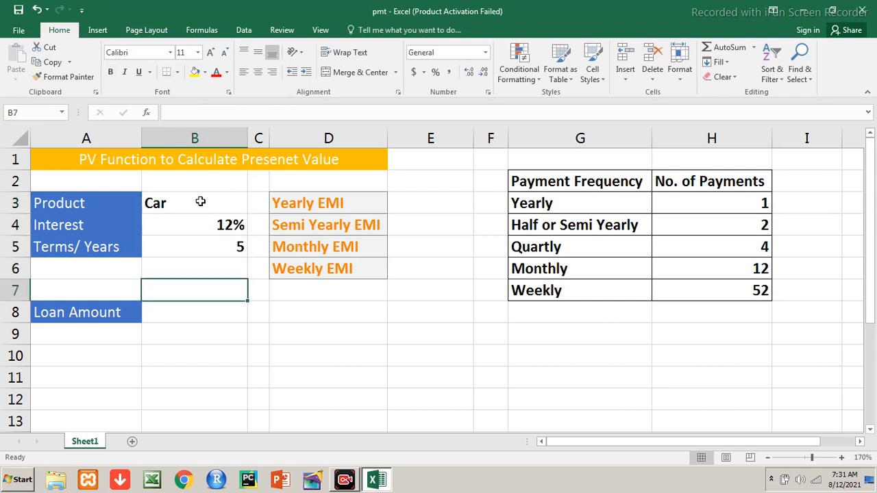
key("Up")
key("Up")
key("Up")
key("Up")
key("Up")
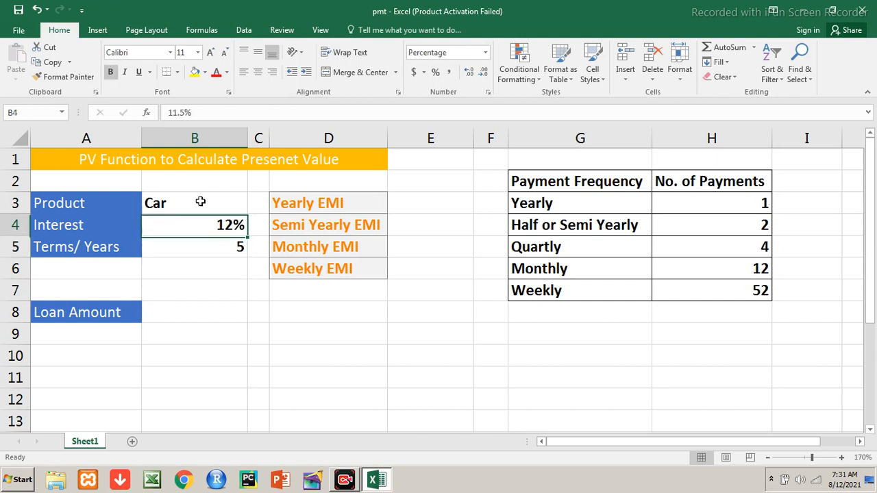
Enter 25000 as the Yearly EMI in cell E3.
key("Right")
key("Right")
key("Right")
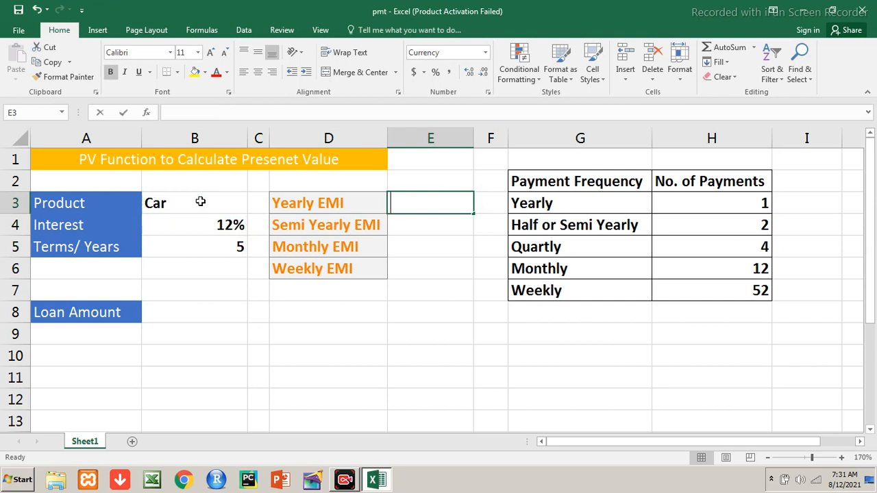
type("25000")
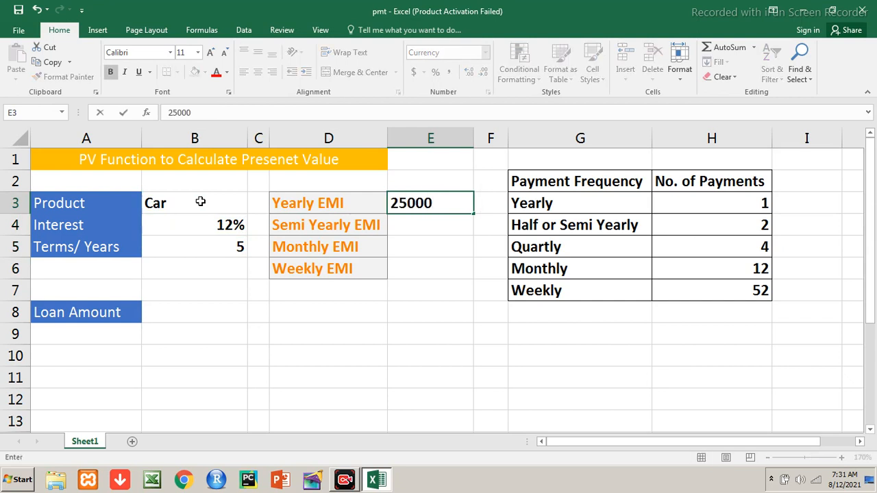
key("Return")
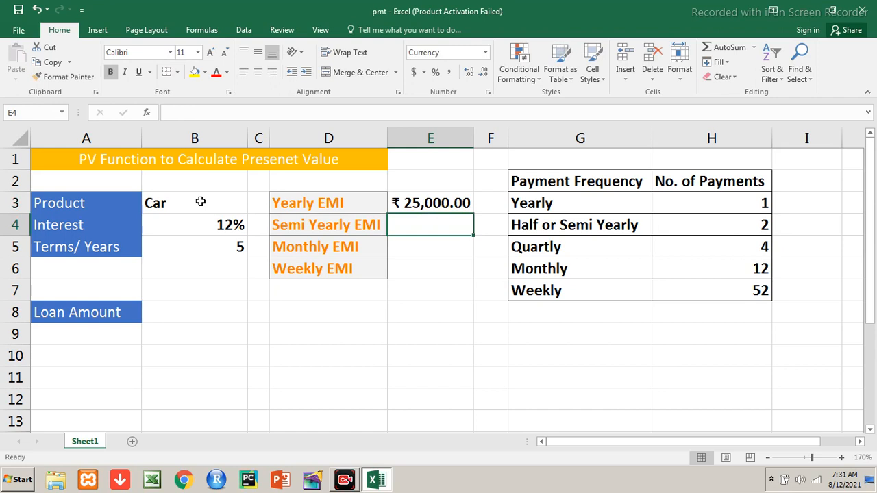
Calculate the loan amount in cell B8 from the yearly EMI with the formula =PV(B4/1,5,E3).
key("Up")
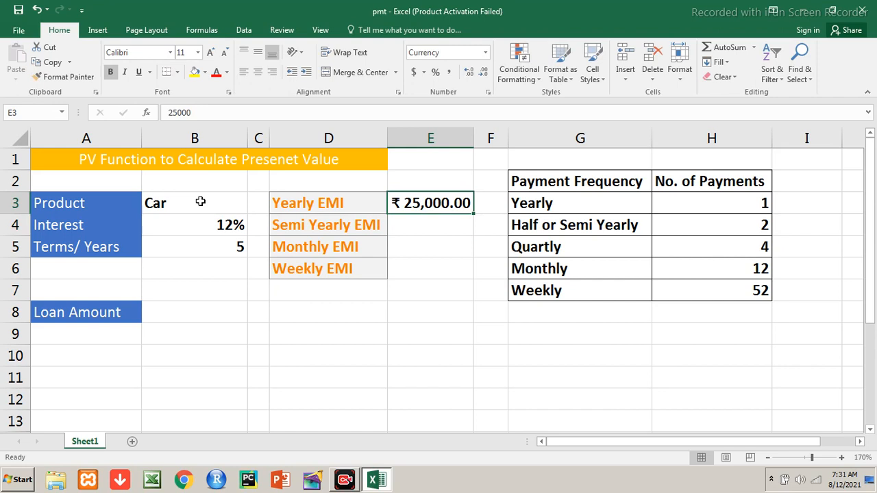
key("Left")
key("Left")
key("Down")
key("Left")
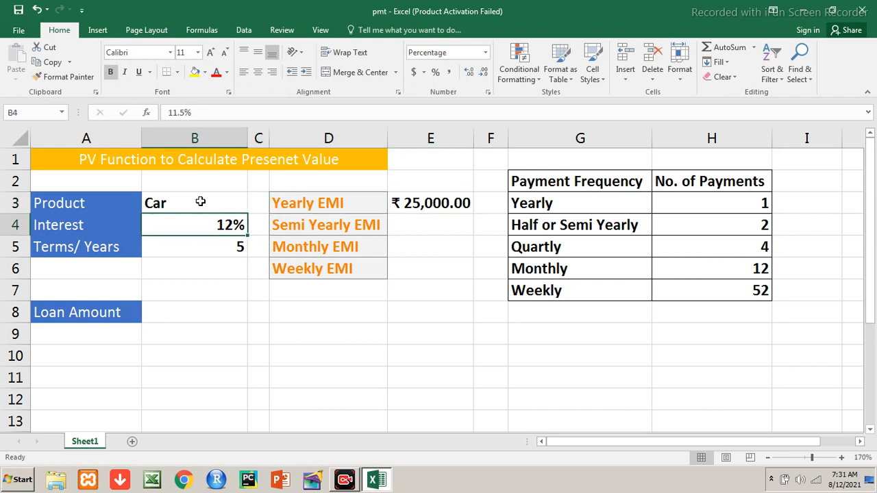
key("Down")
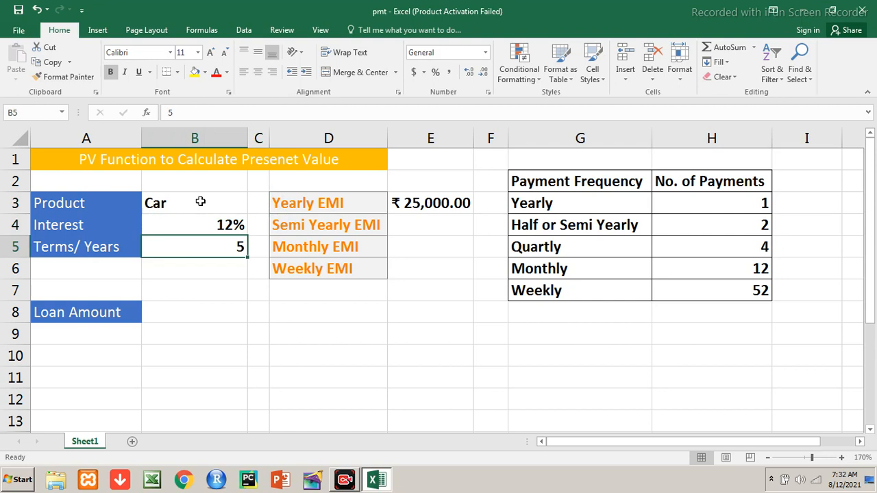
key("Down")
key("Down")
key("Down")
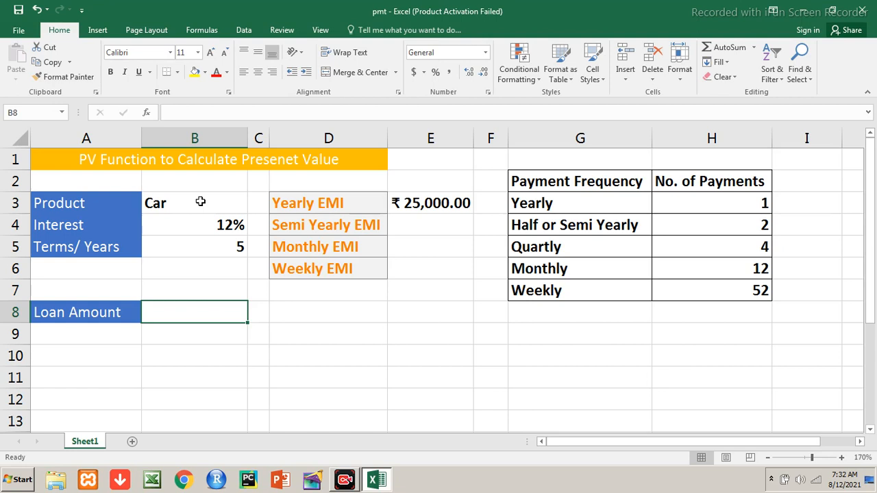
type("=pv")
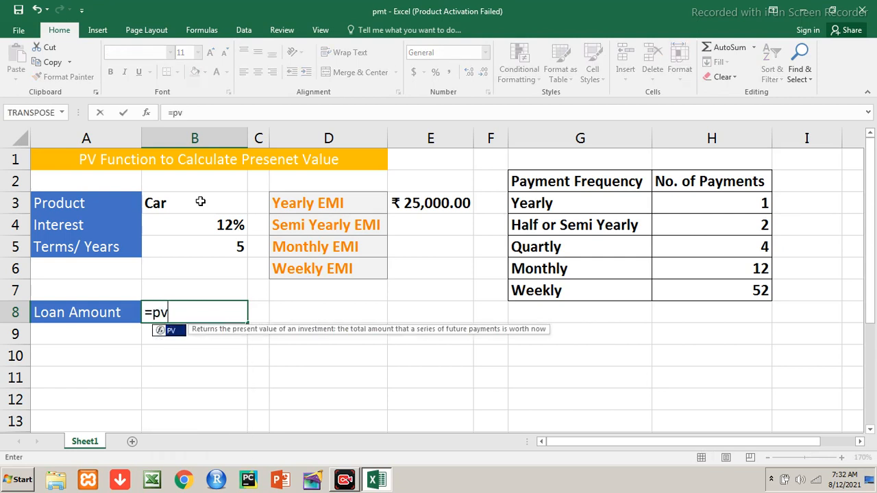
type("(")
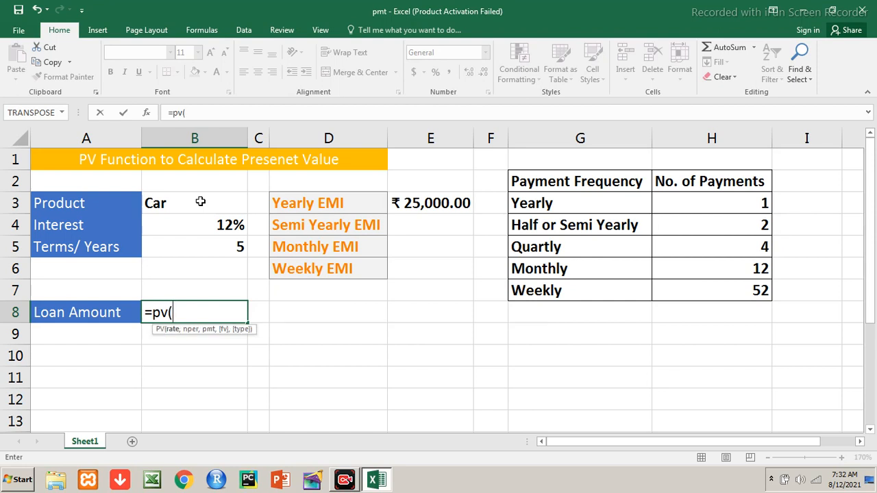
left_click(200, 224)
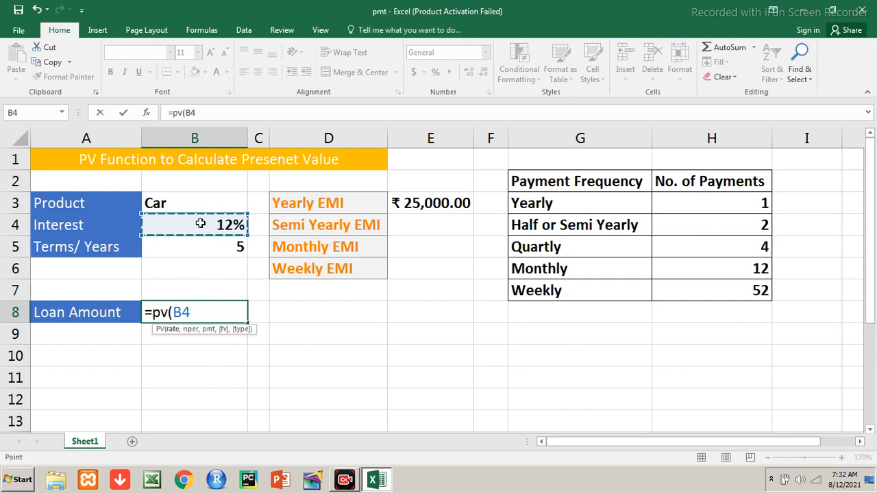
type("/1")
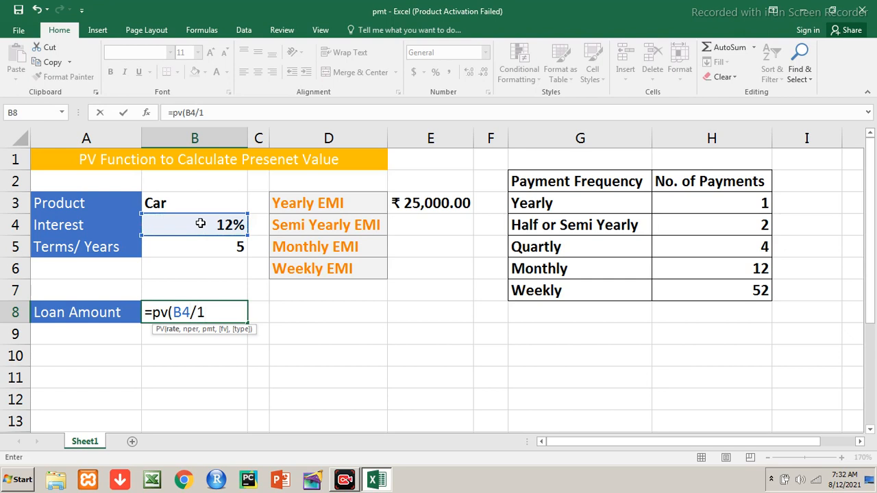
type(",")
type("5,")
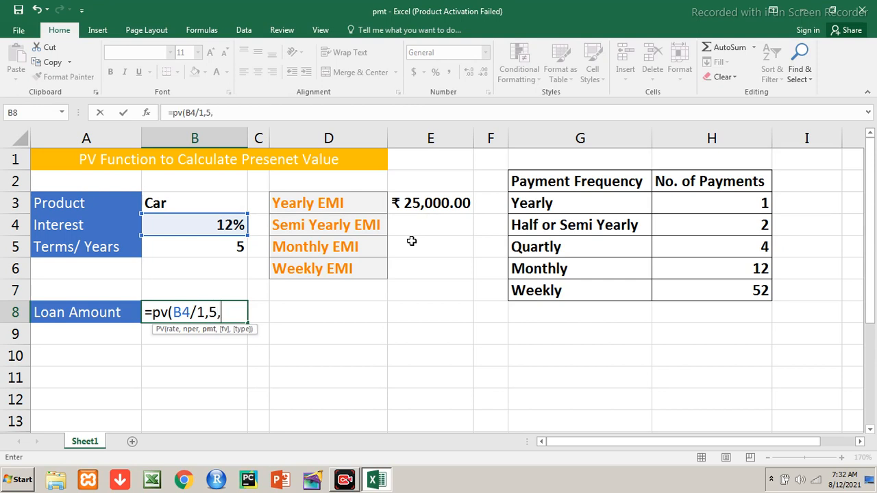
left_click(419, 204)
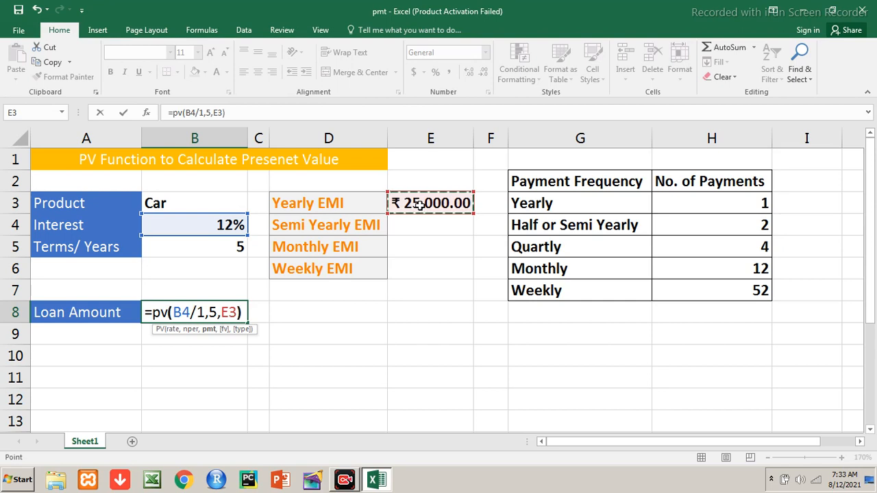
type(")")
key("Return")
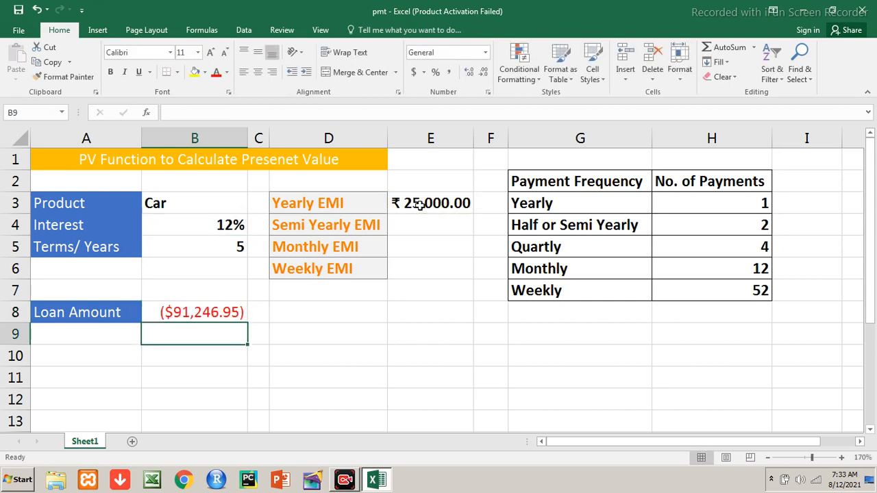
Change the currency symbol of the loan amount in cell B8 to ₹ English (India).
key("Up")
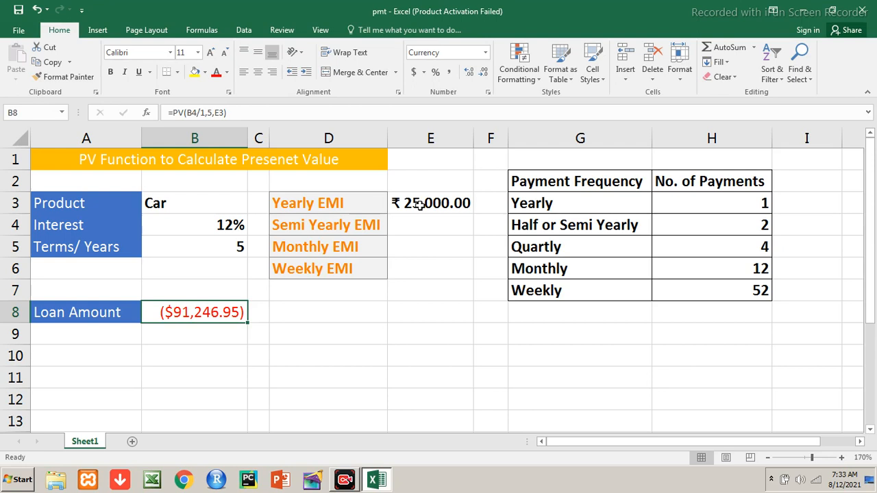
key("ctrl+1")
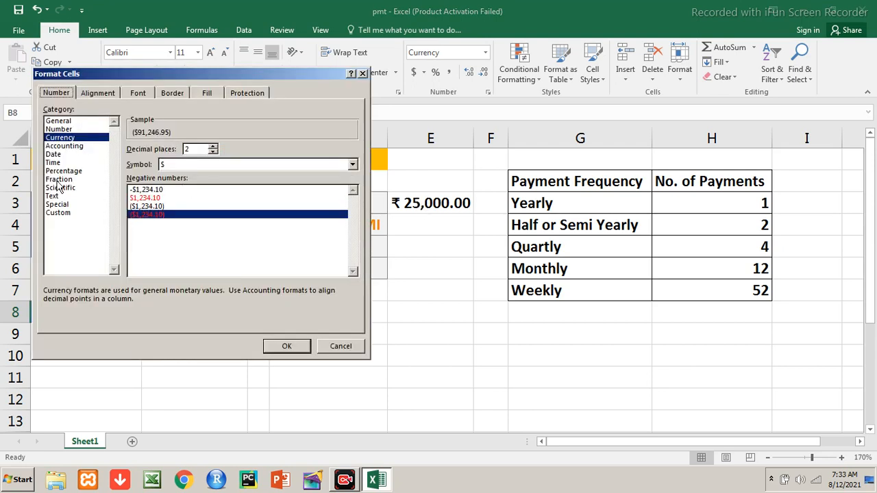
left_click(180, 167)
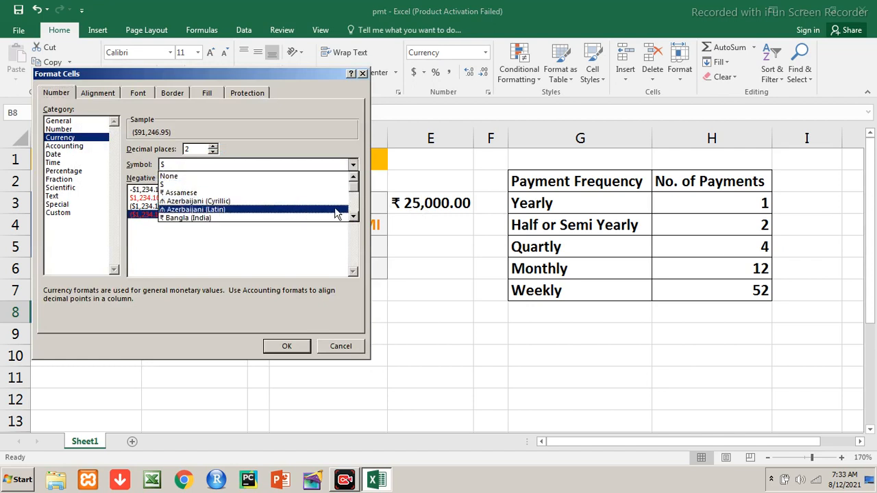
left_click(354, 218)
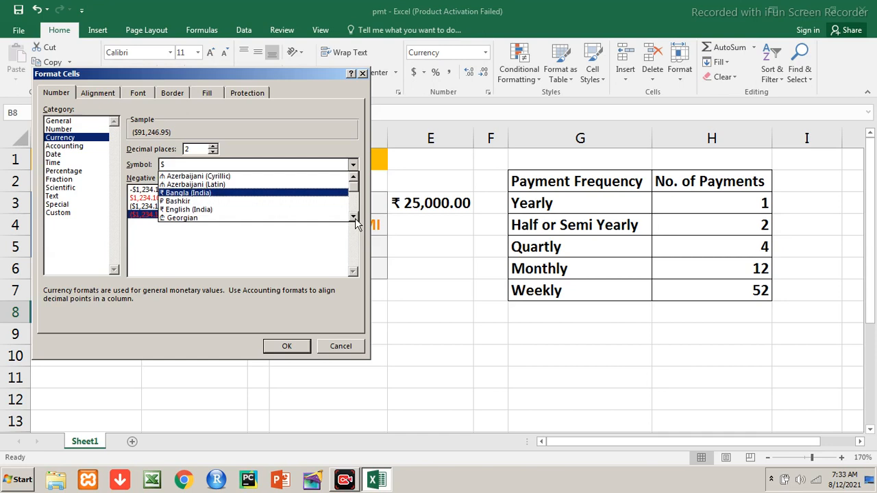
left_click(268, 209)
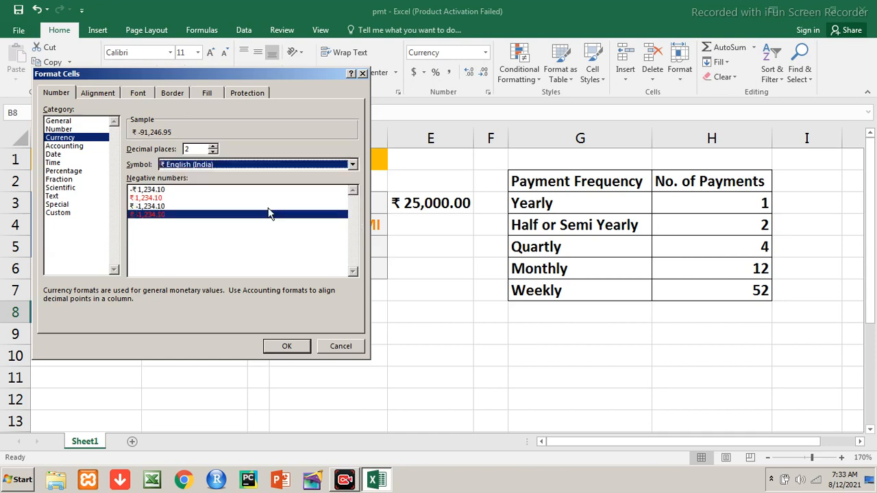
left_click(286, 347)
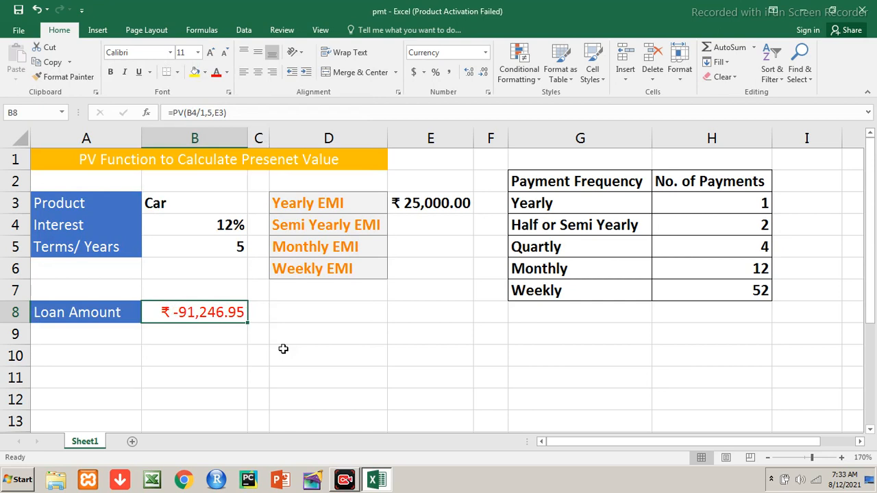
Negate the PV formula in cell B8 so it reads =-PV(B4/1,5,E3).
key("F2")
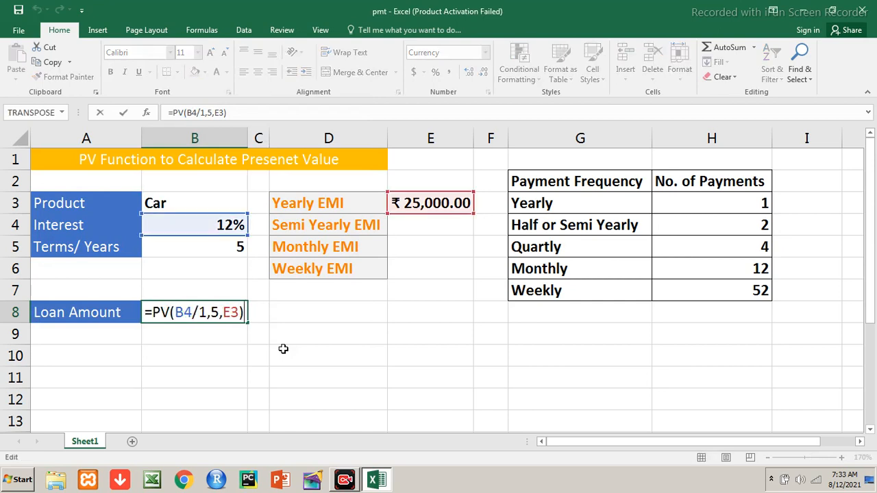
key("Left")
key("Left")
key("Left")
key("Left")
key("Left")
key("Left")
key("Left")
key("Left")
key("Left")
key("Left")
key("Left")
key("Left")
key("Left")
type("-")
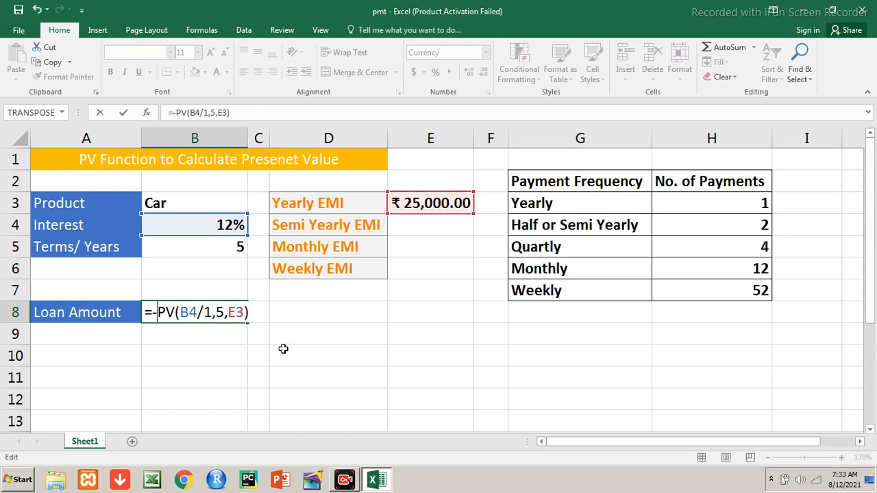
key("Return")
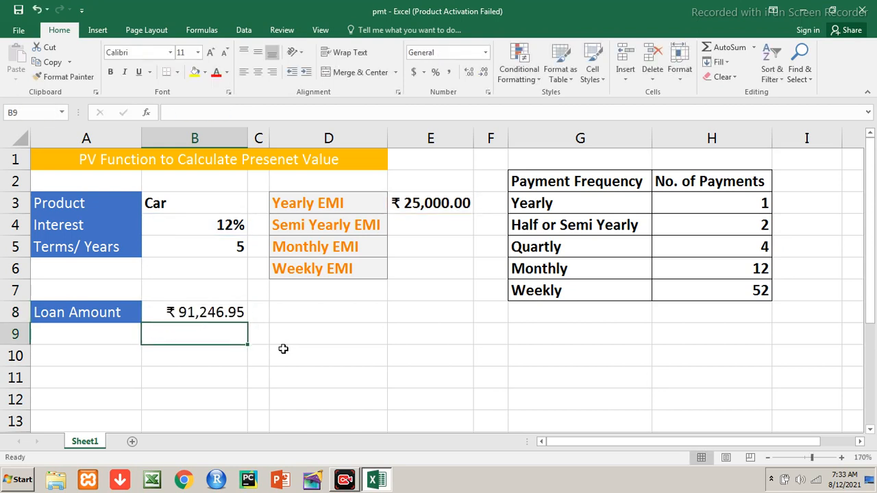
key("Up")
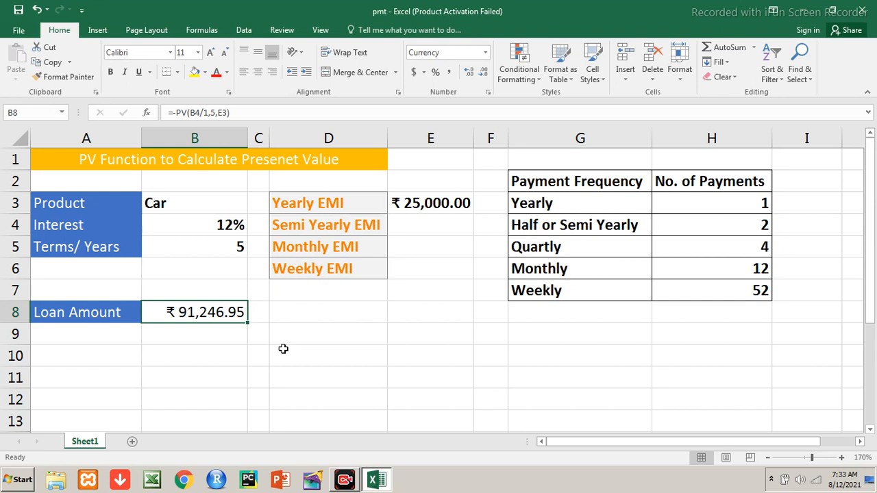
key("Up")
key("Up")
key("Up")
key("Up")
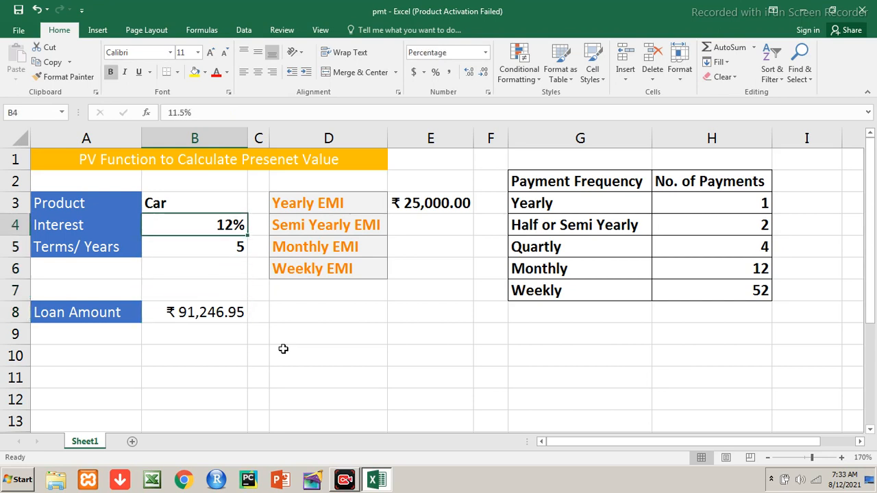
key("Up")
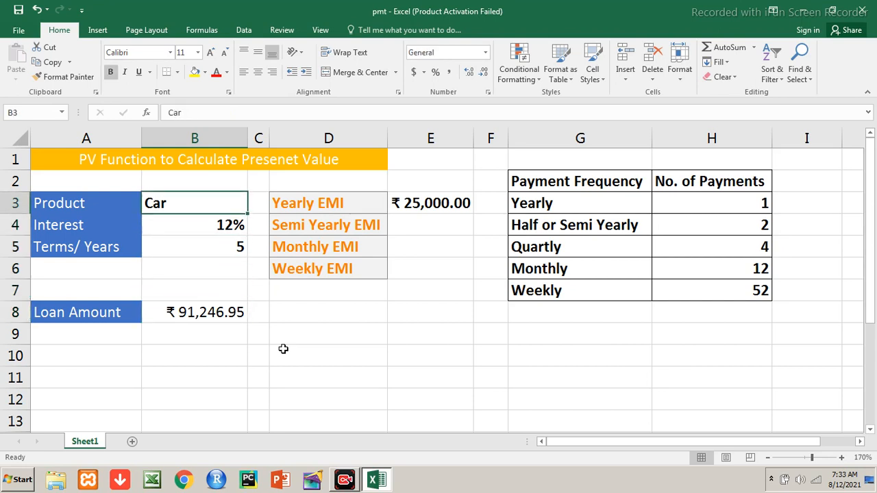
Change the Yearly EMI in cell E3 to 56000 and check the loan amount in cell B8.
key("Right")
key("Right")
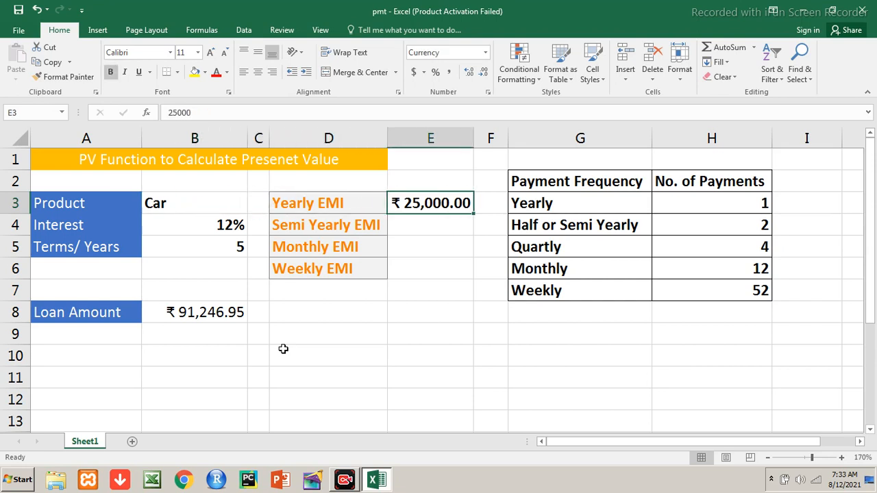
type("56000")
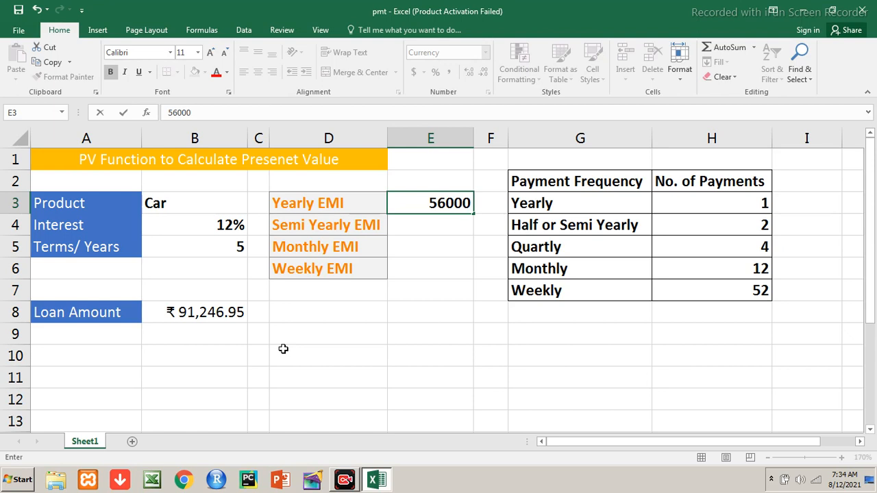
key("Return")
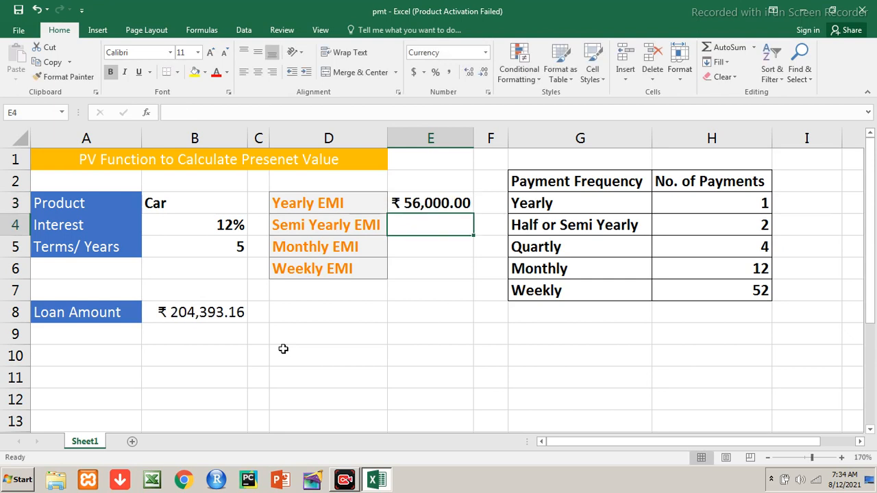
key("Left")
key("Left")
key("Left")
key("Down")
key("Down")
key("Down")
key("Down")
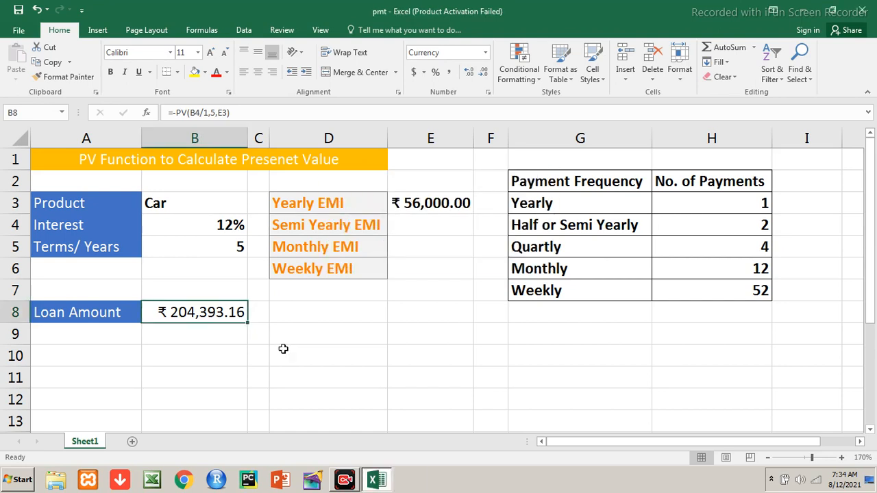
Set the Yearly EMI in cell E3 to 80000 and check the recalculated loan amount in cell B8.
key("Up")
key("Up")
key("Up")
key("Up")
key("Up")
key("Right")
key("Right")
key("Right")
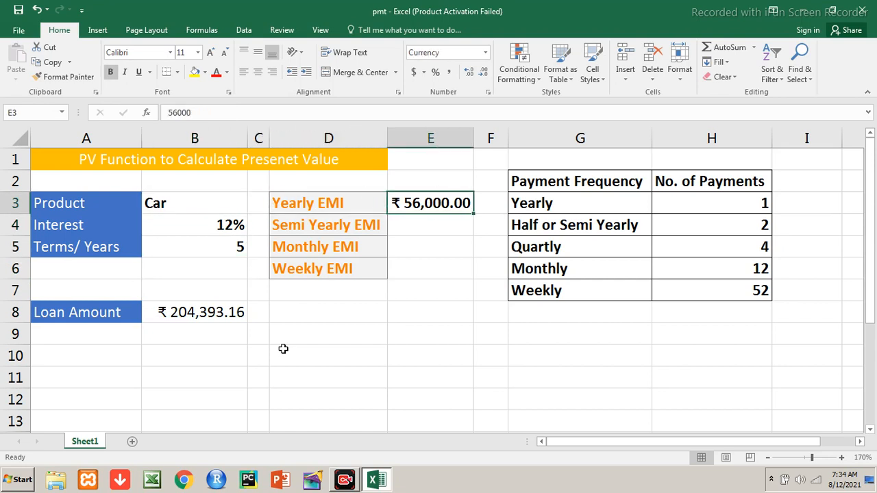
type("80000")
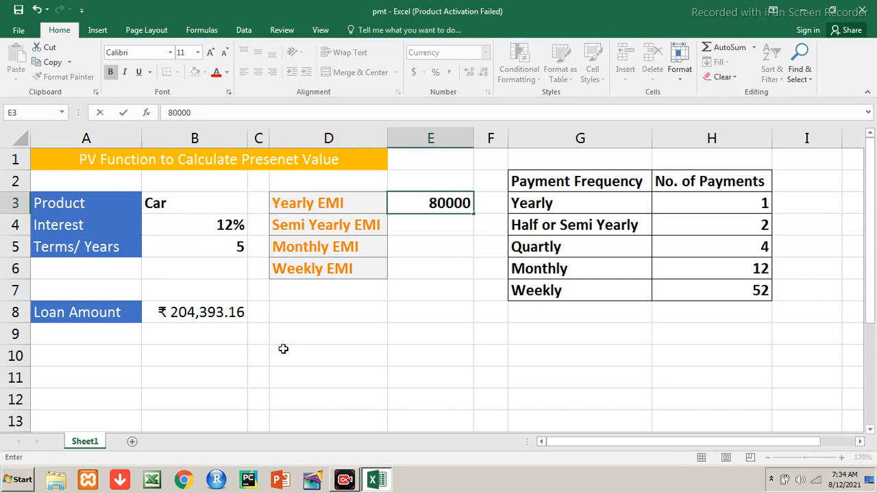
key("Return")
key("Left")
key("Left")
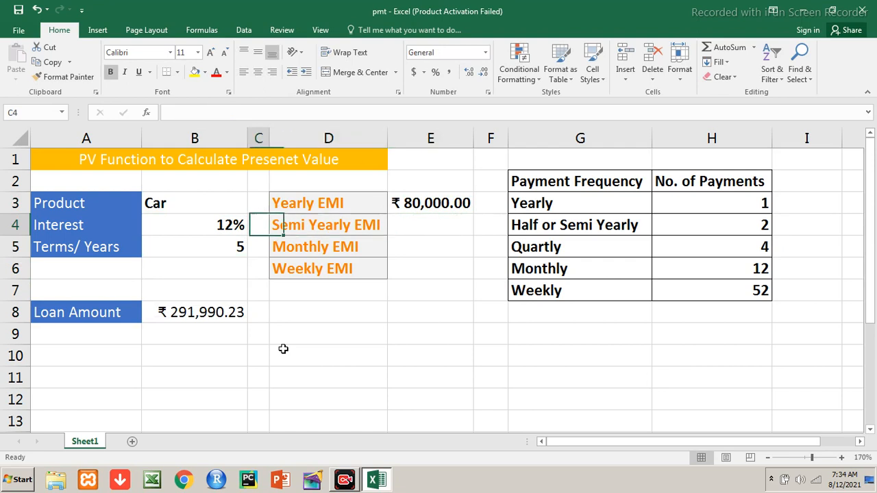
key("Left")
key("Down")
key("Down")
key("Down")
key("Down")
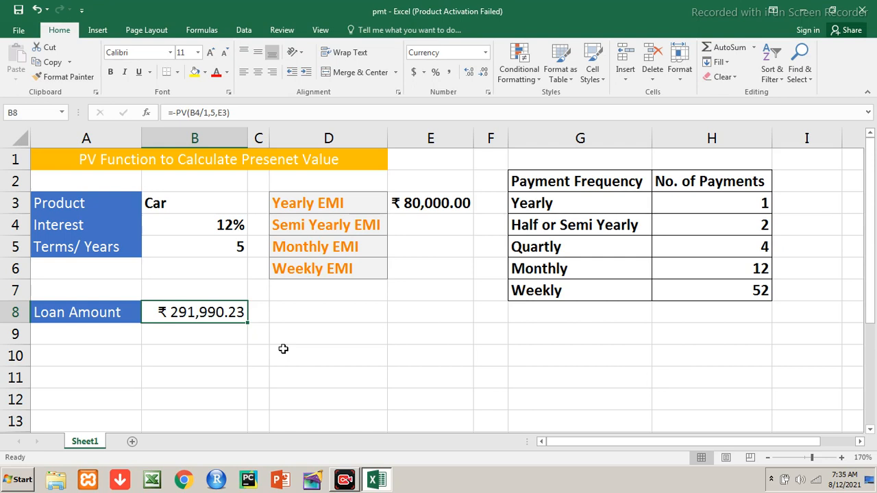
Change the term in years in cell B5 to 7.
key("Up")
key("Up")
key("Up")
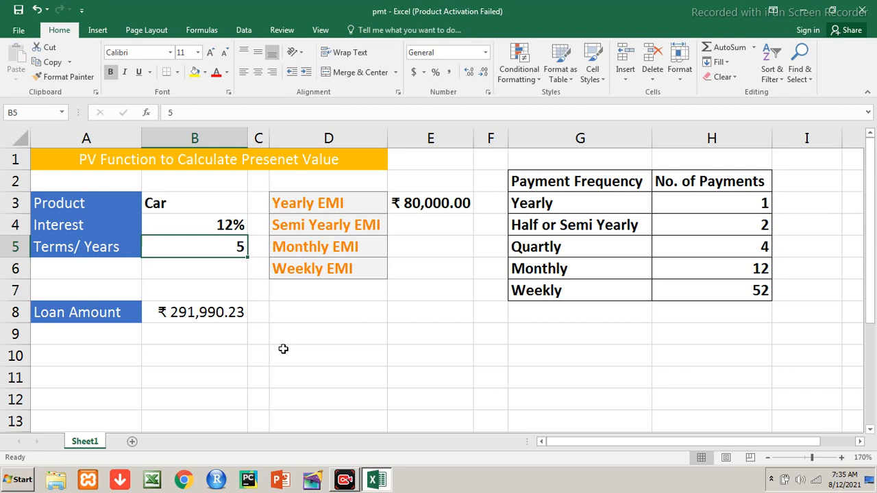
type("7")
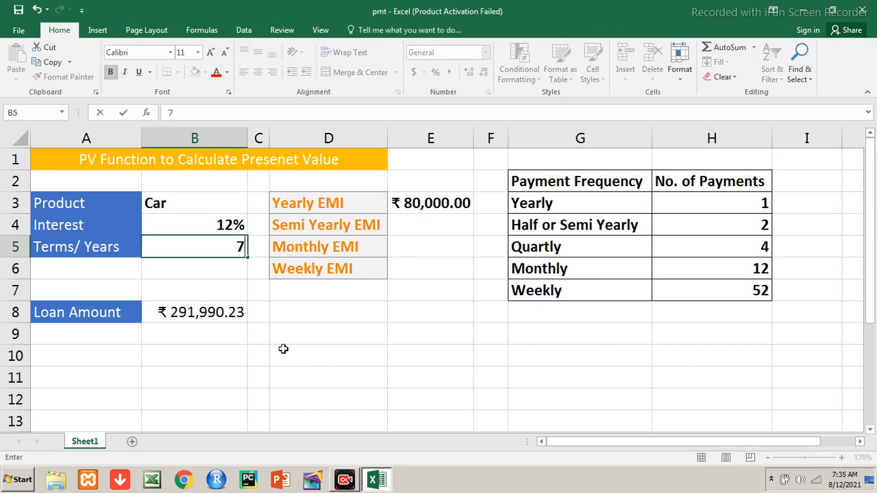
key("Return")
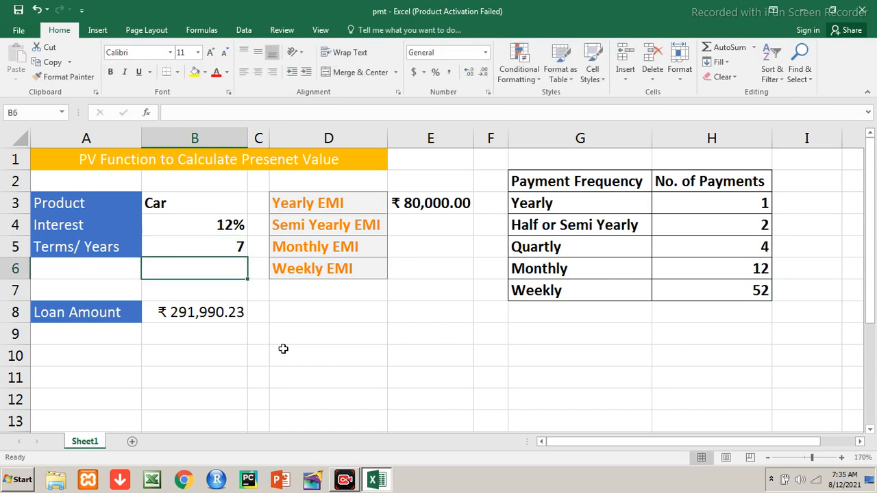
key("Up")
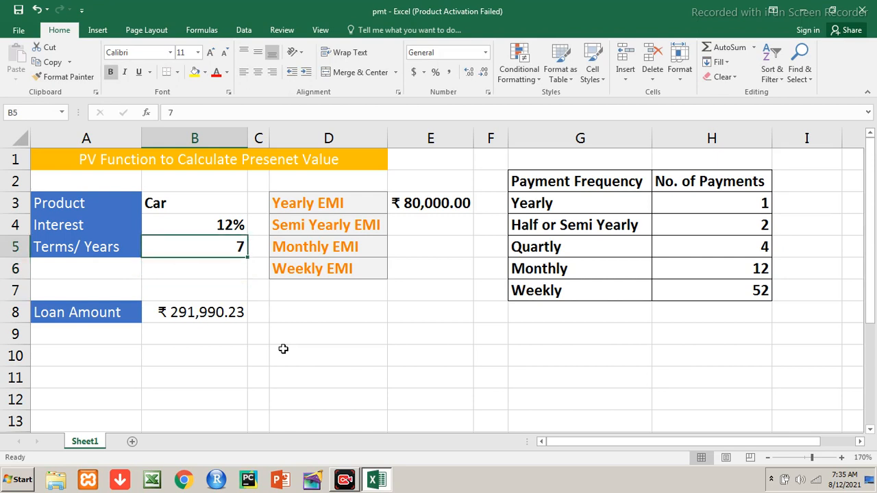
Replace the fixed term in the loan amount formula in cell B8 with a reference to B5, giving =-PV(B4/1,B5,E3), and review its arguments.
key("Down")
key("Down")
key("Down")
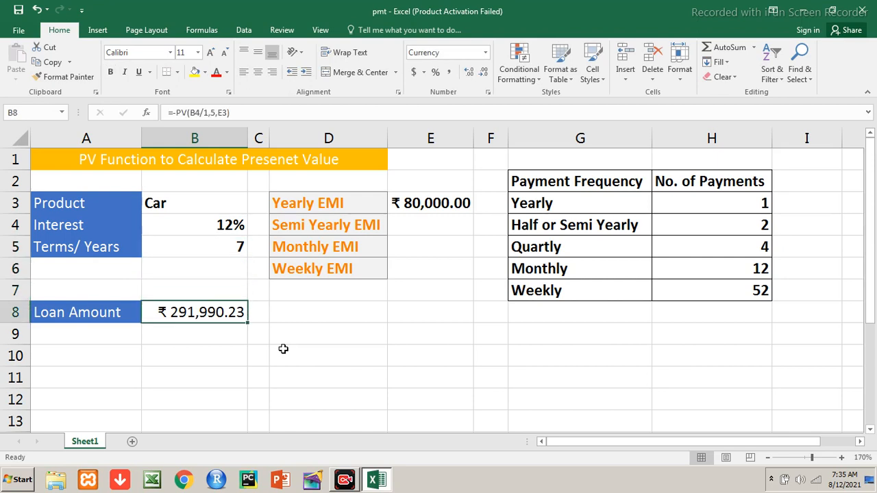
key("F2")
key("Left")
key("Left")
key("Left")
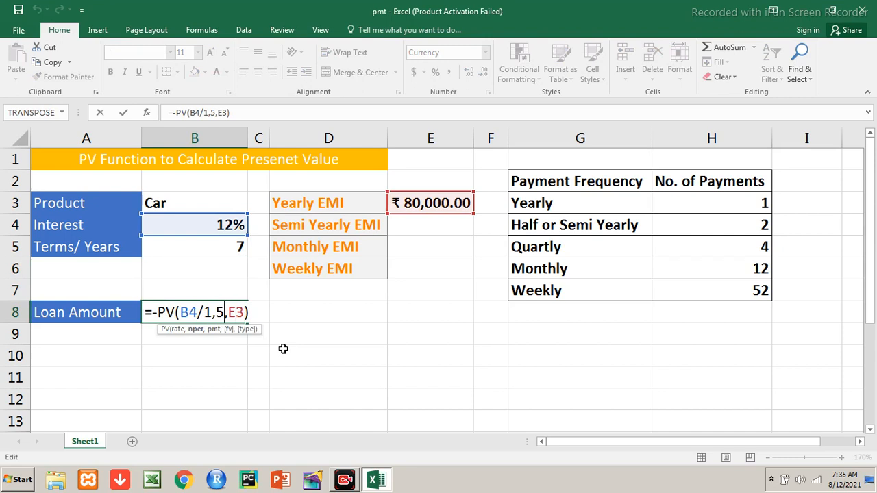
key("BackSpace")
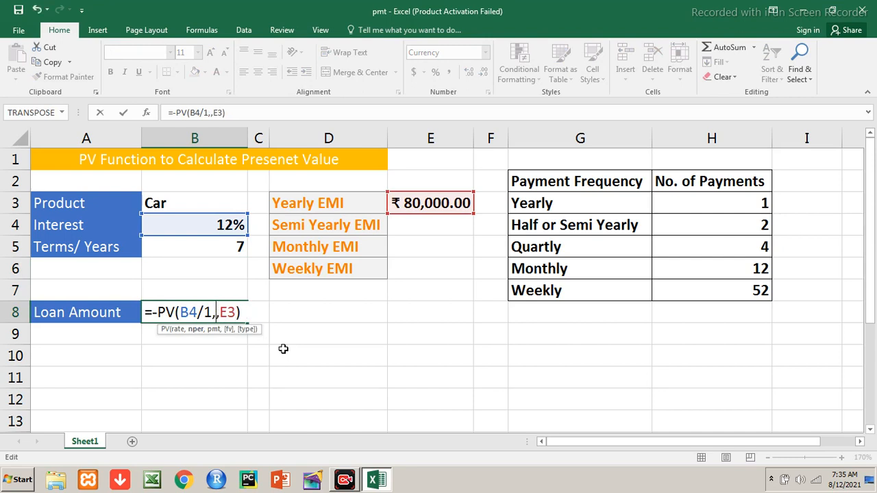
left_click(235, 253)
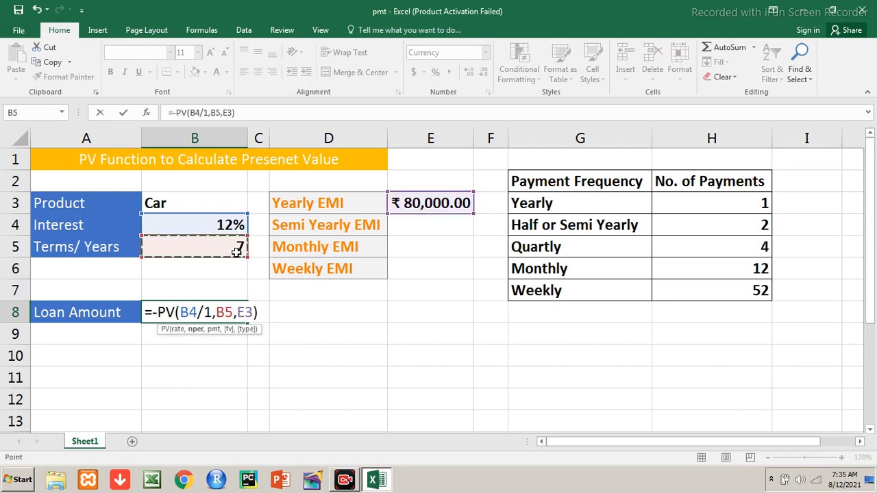
key("Return")
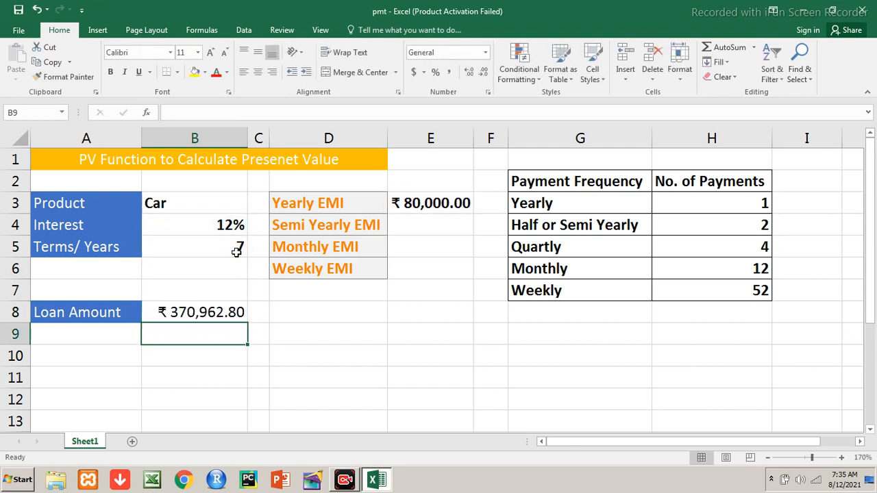
key("Up")
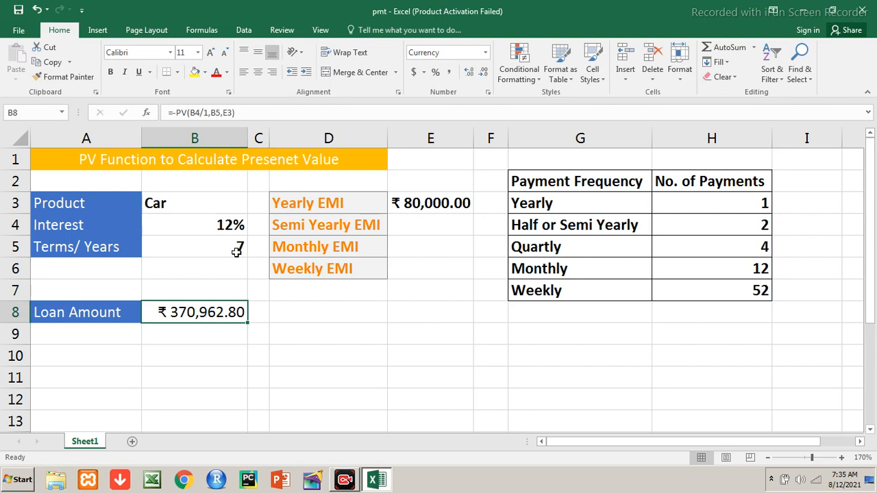
key("F2")
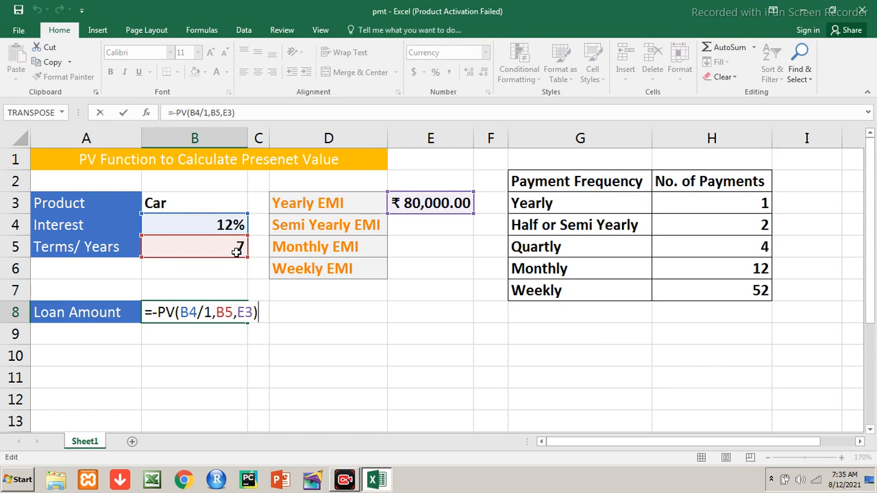
key("Left")
key("Left")
key("Left")
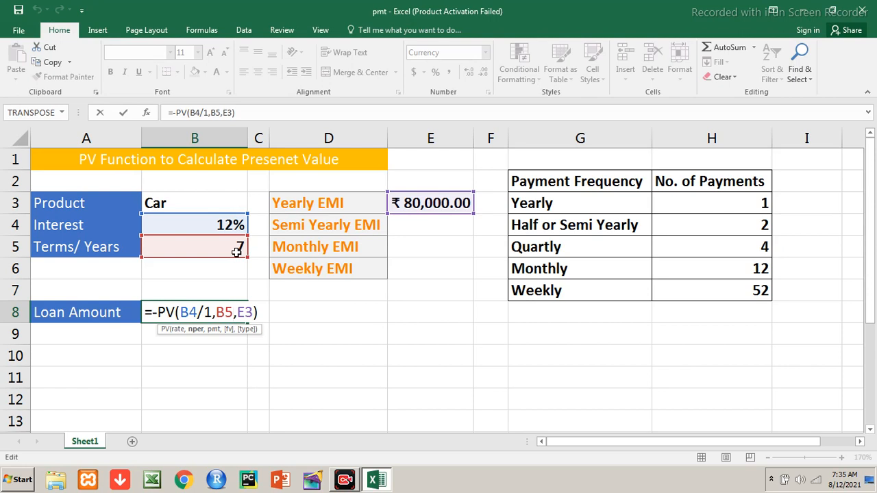
key("Return")
Set the term in cell B5 to 5 years and check the loan amount in cell B8.
left_click(237, 252)
type("5")
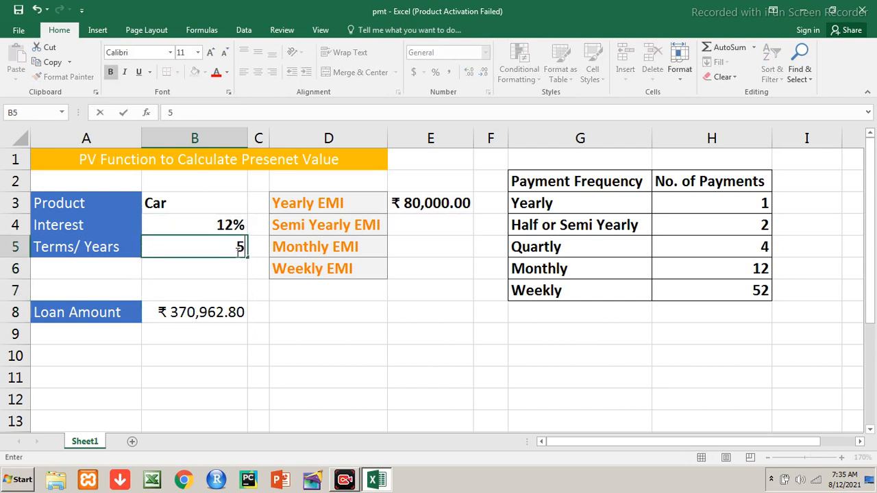
key("Return")
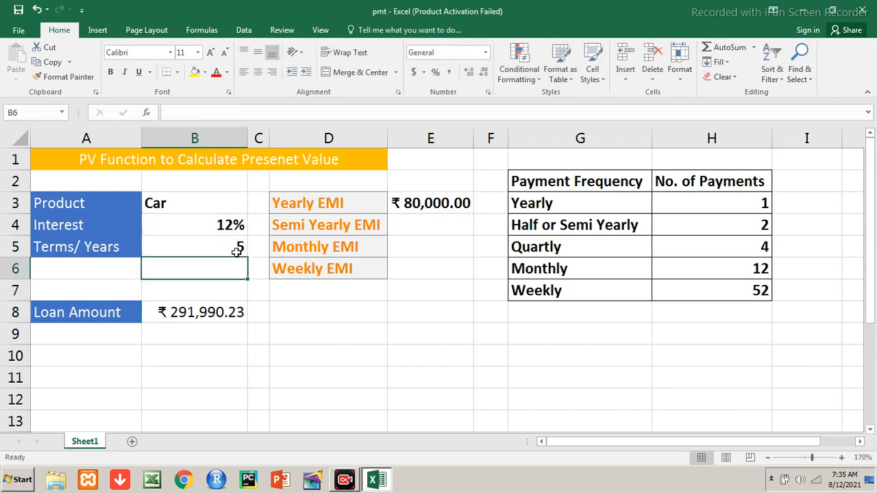
key("Down")
key("Down")
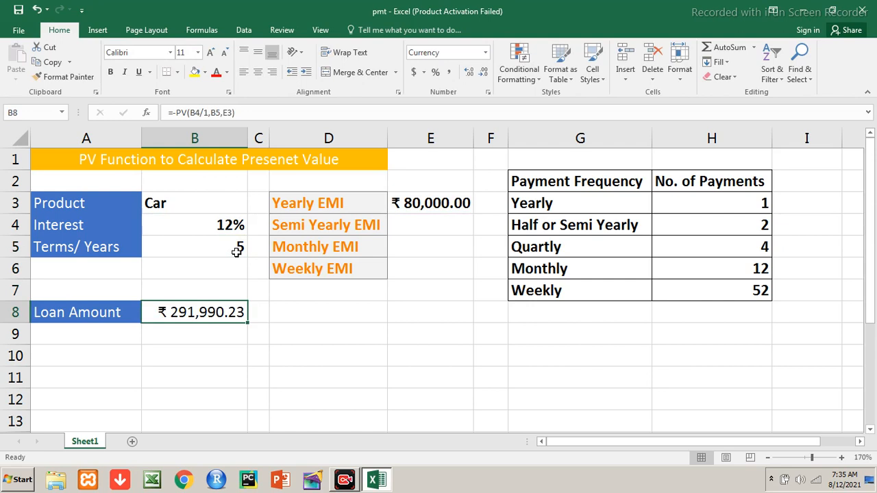
key("Up")
key("Up")
key("Up")
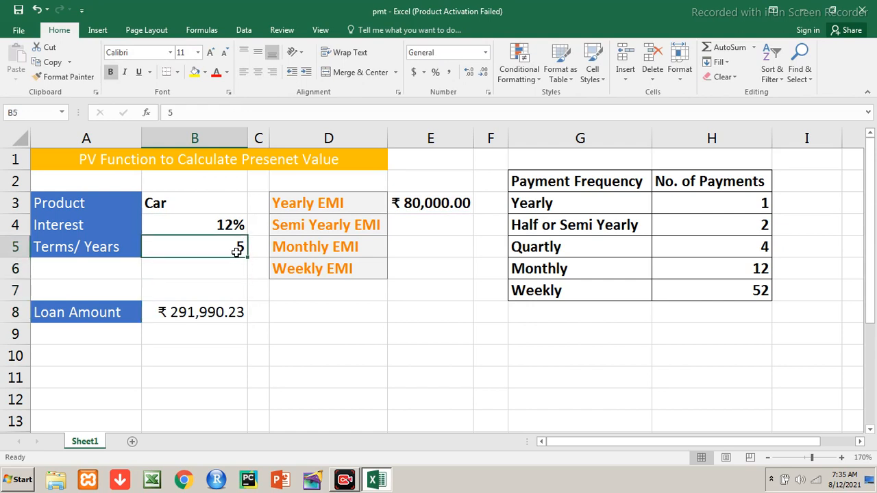
key("Down")
key("Down")
key("Down")
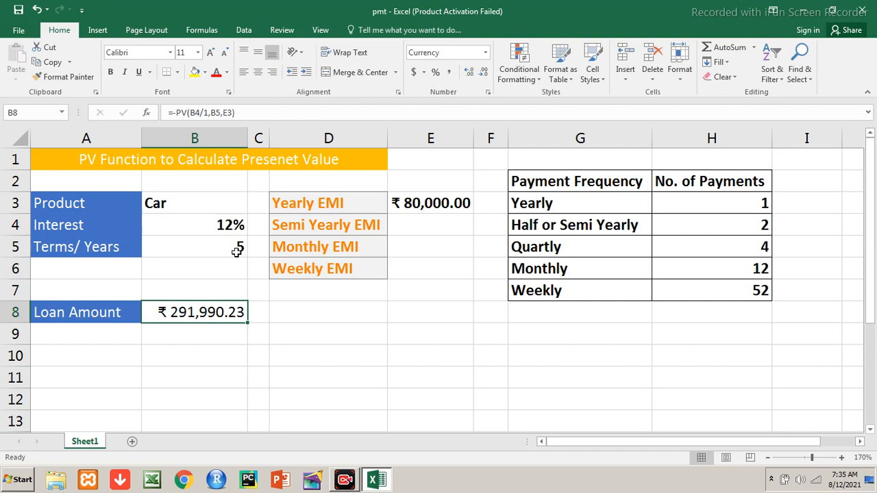
Set the term in cell B5 to 8 years and check the loan amount in cell B8.
key("Up")
key("Up")
key("Up")
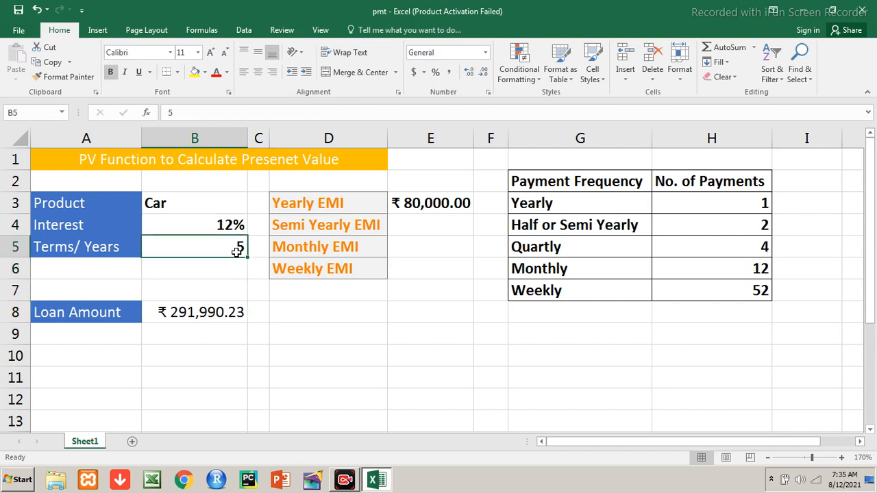
type("8")
key("Return")
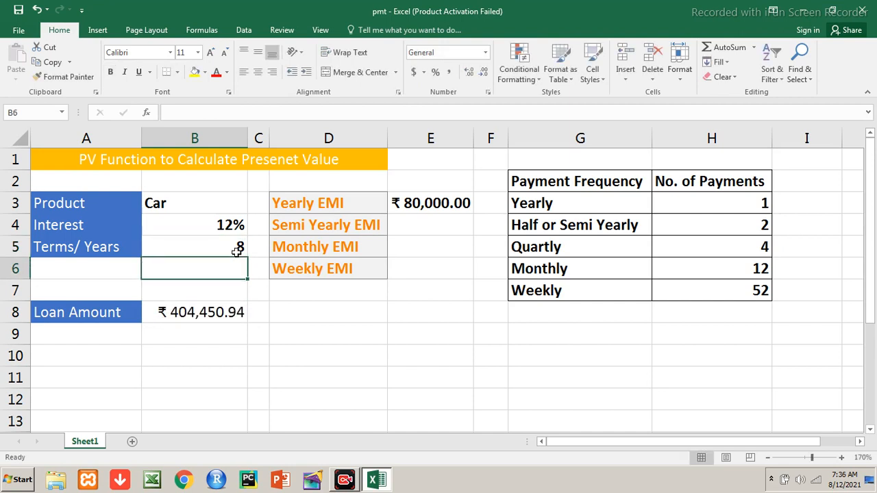
key("Down")
key("Down")
key("Down")
key("Up")
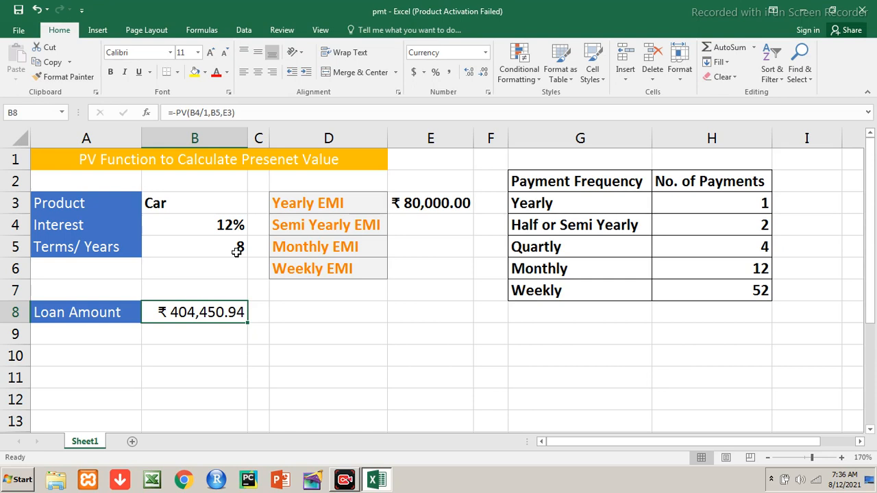
Label the loan amount row by entering Yearly in cell D8.
key("Right")
key("Right")
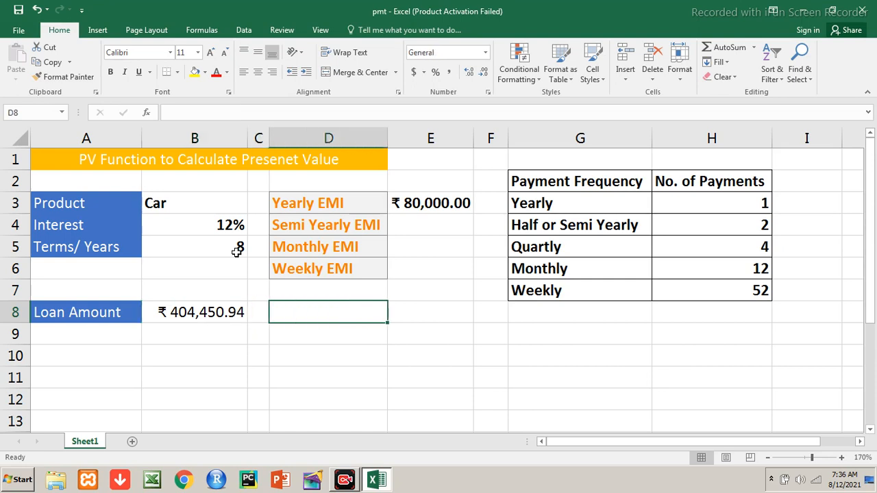
type("Yeal")
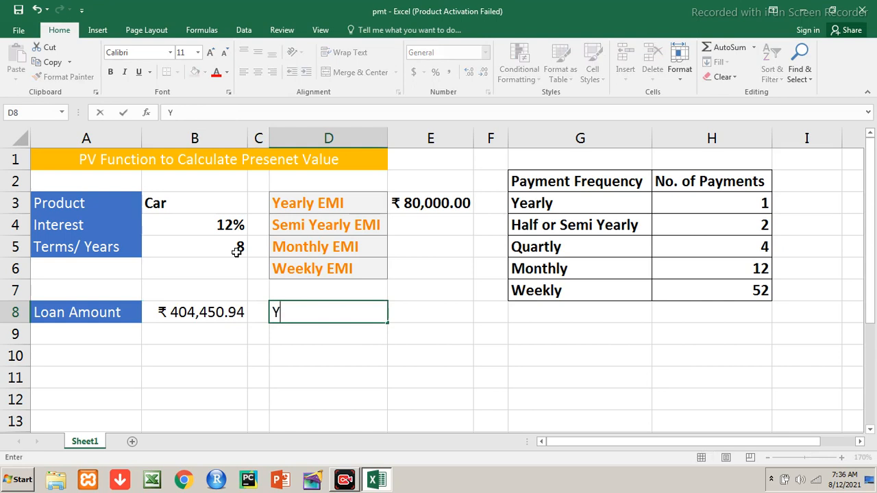
key("BackSpace")
key("BackSpace")
type("rly")
key("BackSpace")
key("BackSpace")
key("BackSpace")
type("arly")
key("Return")
Enter 45000 as the Semi Yearly EMI in cell E4.
key("Left")
key("Up")
key("Left")
key("Down")
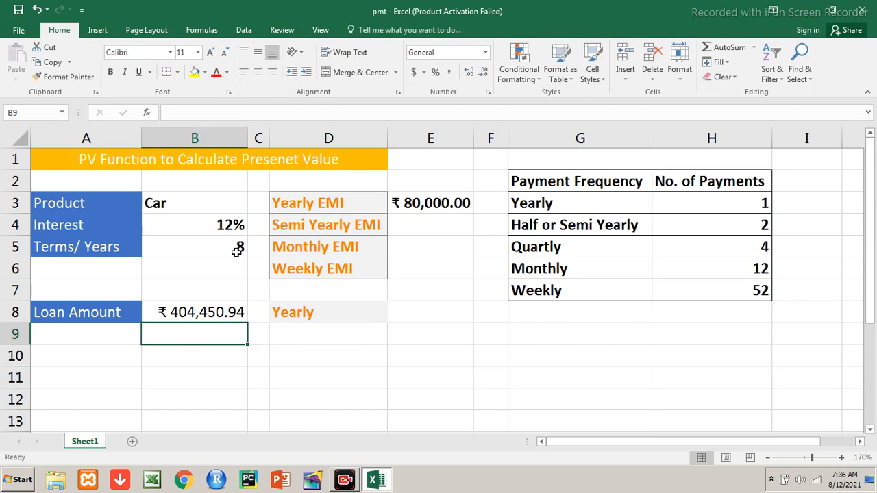
key("Up")
key("Up")
key("Up")
key("Up")
key("Up")
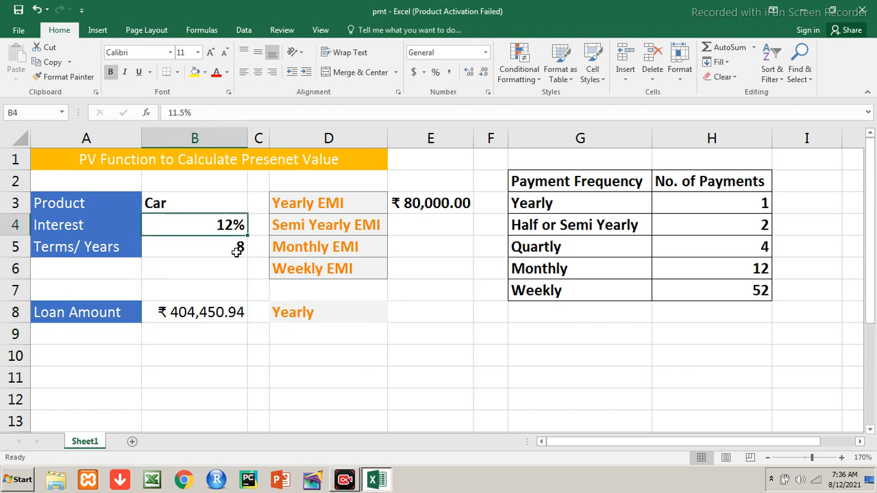
key("Right")
key("Right")
key("Right")
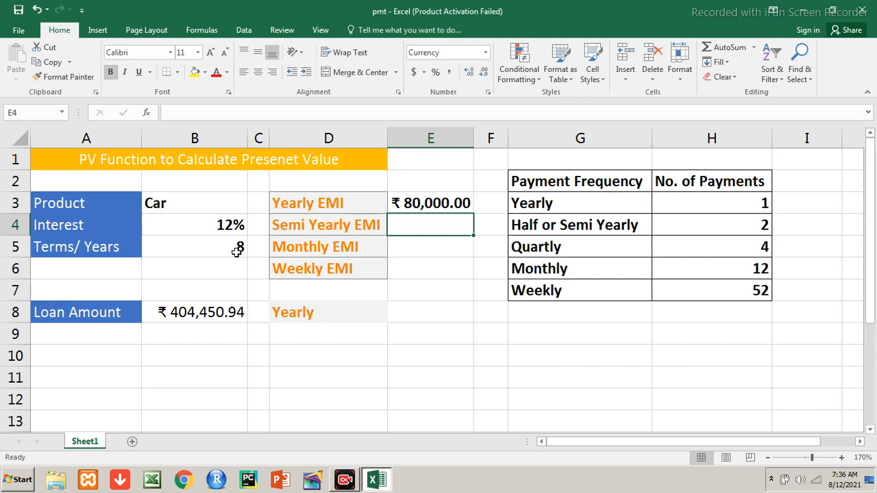
type("45000")
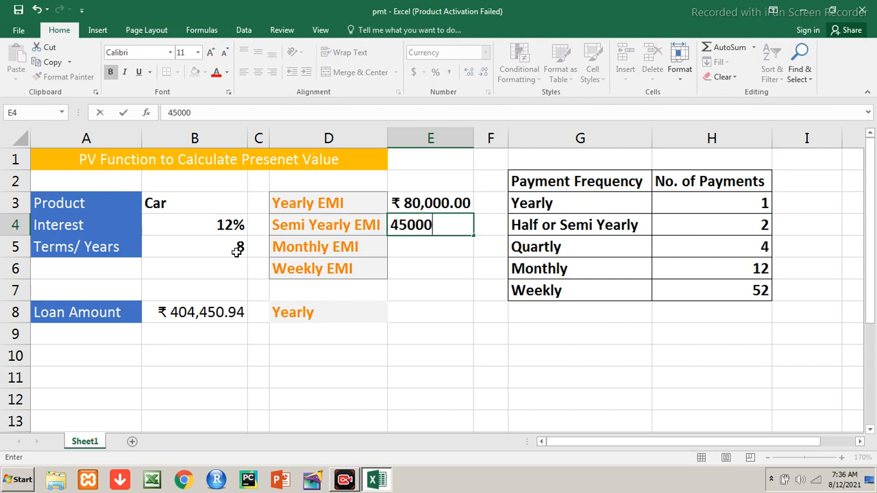
key("Return")
key("Down")
key("Down")
key("Down")
key("Down")
key("Down")
key("Left")
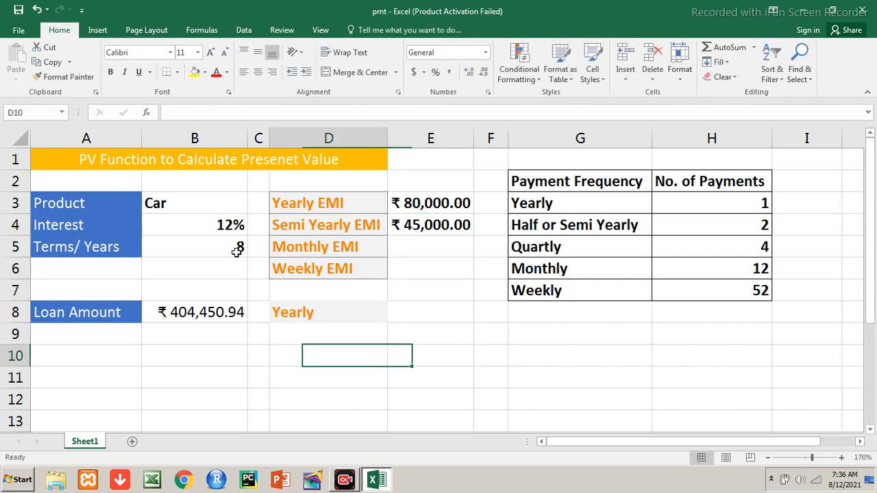
Start a negative PV formula in cell B10 with the semi-yearly interest rate B4/2 as its first argument.
key("Left")
key("Left")
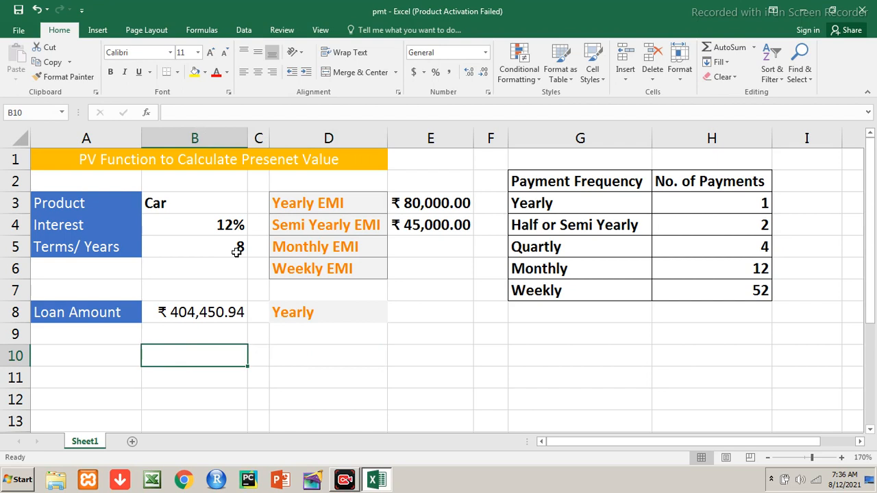
type("=")
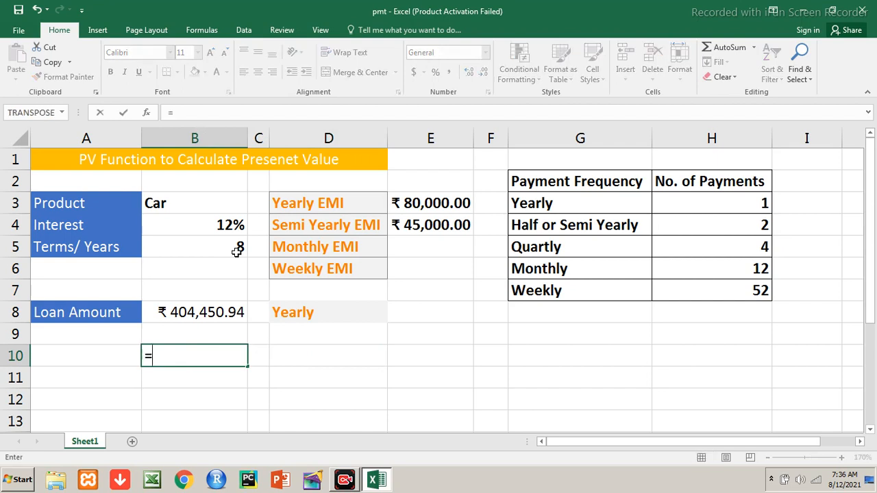
type("pv")
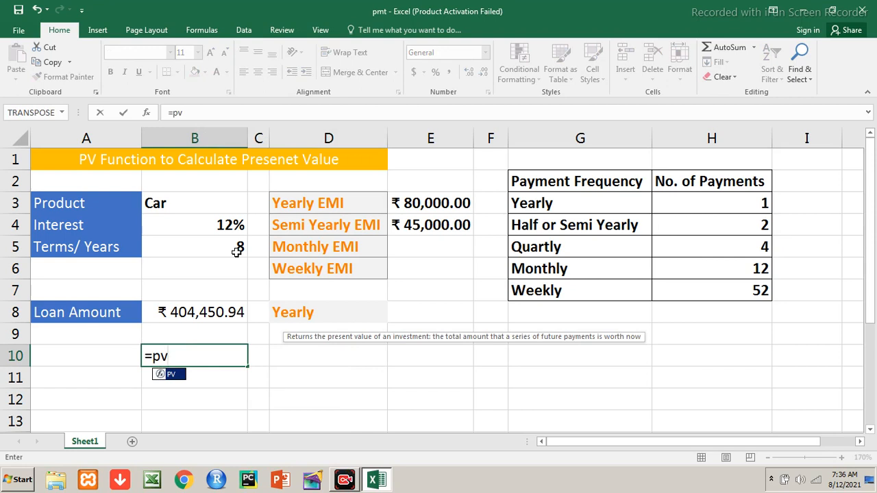
key("BackSpace")
key("BackSpace")
type("-pv(")
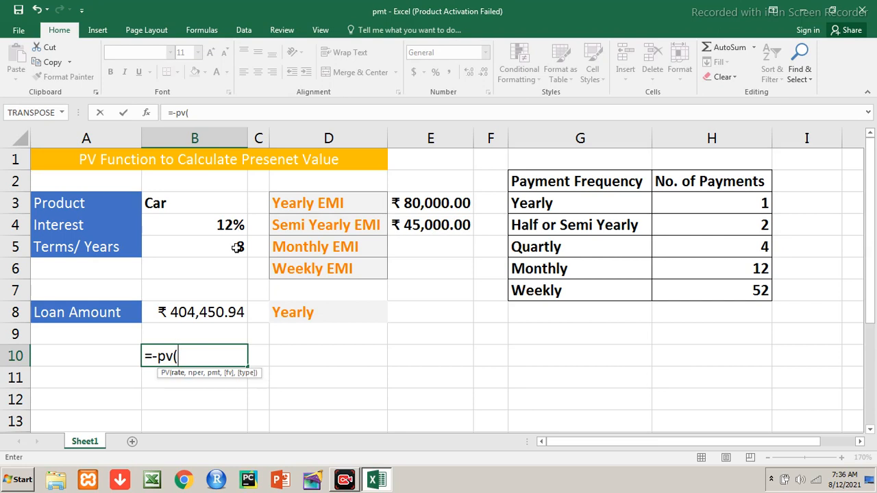
left_click(235, 219)
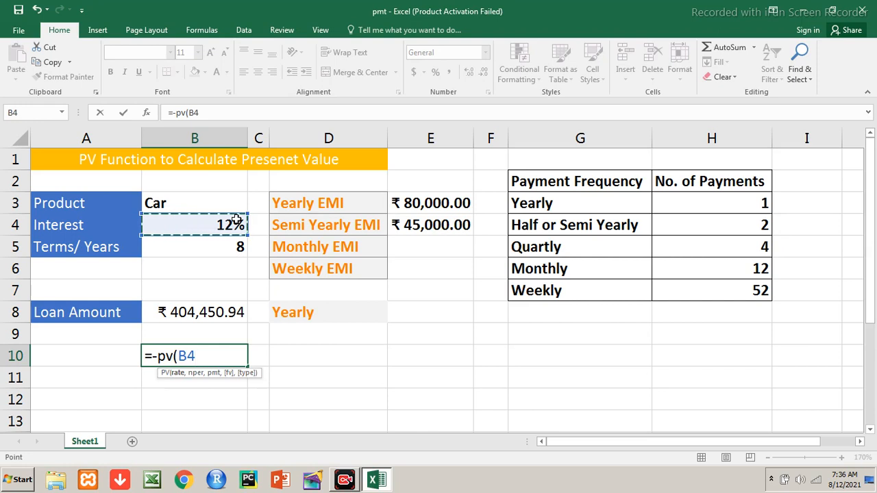
type("/")
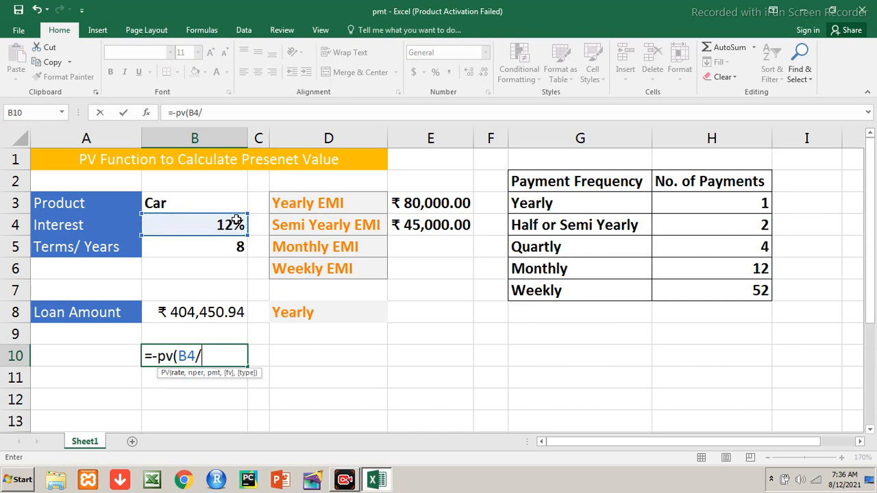
type("2,")
Complete the PV formula in B10 with B5*2 as the number of periods and E4 as the payment.
left_click(215, 262)
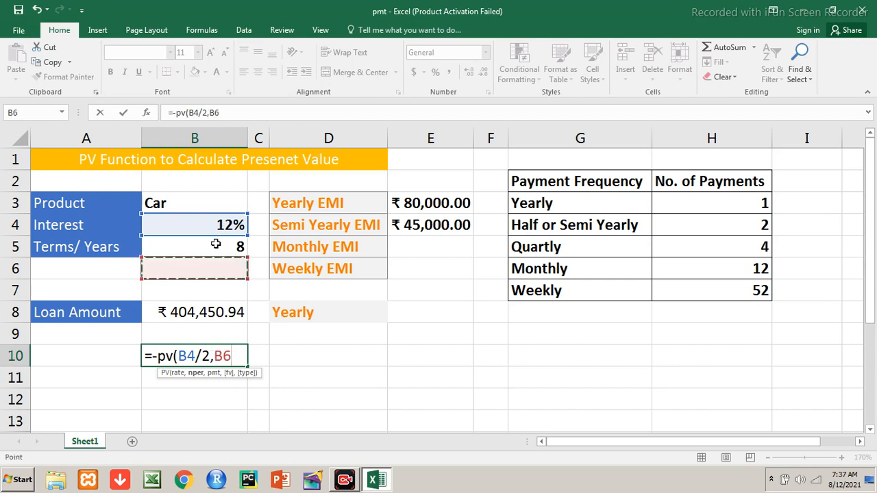
left_click(209, 245)
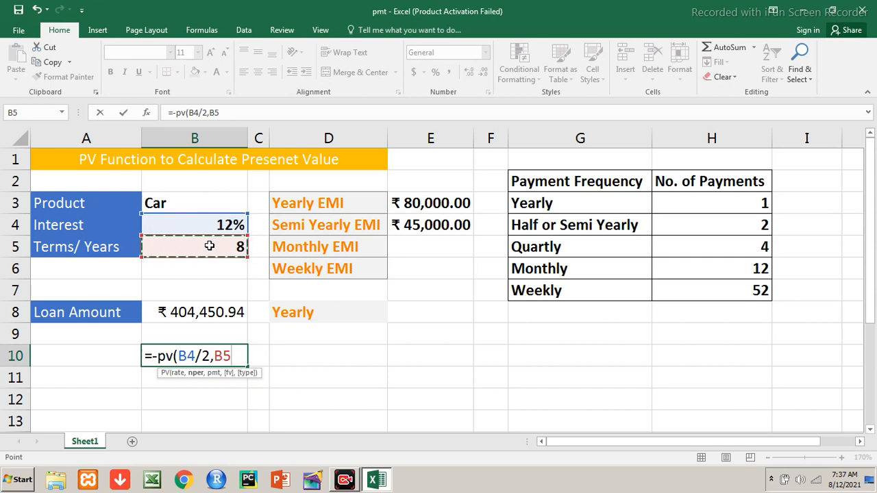
type("*2")
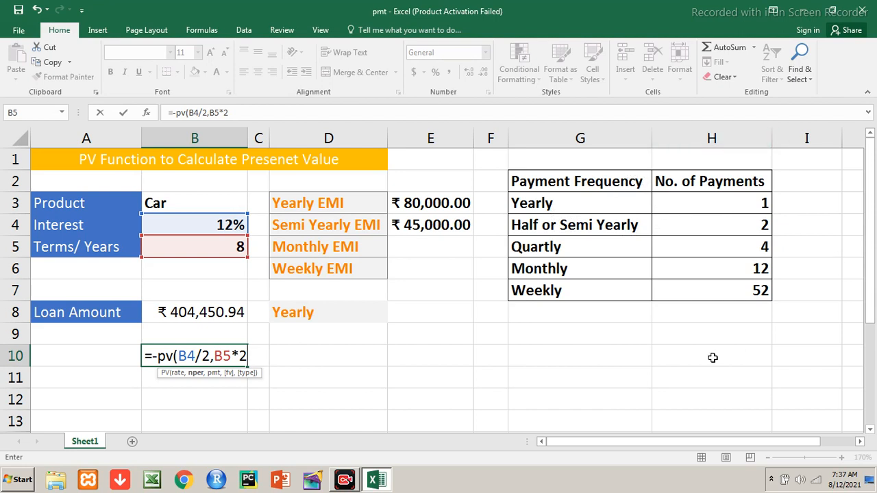
type(",")
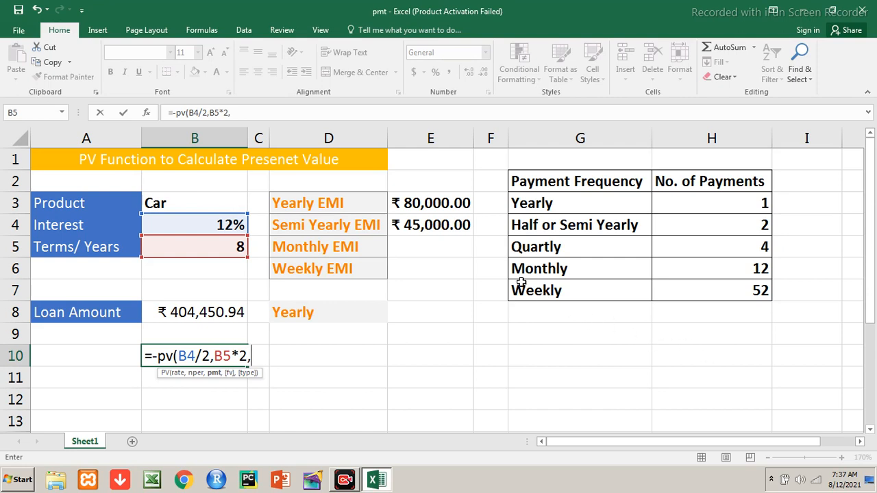
left_click(460, 229)
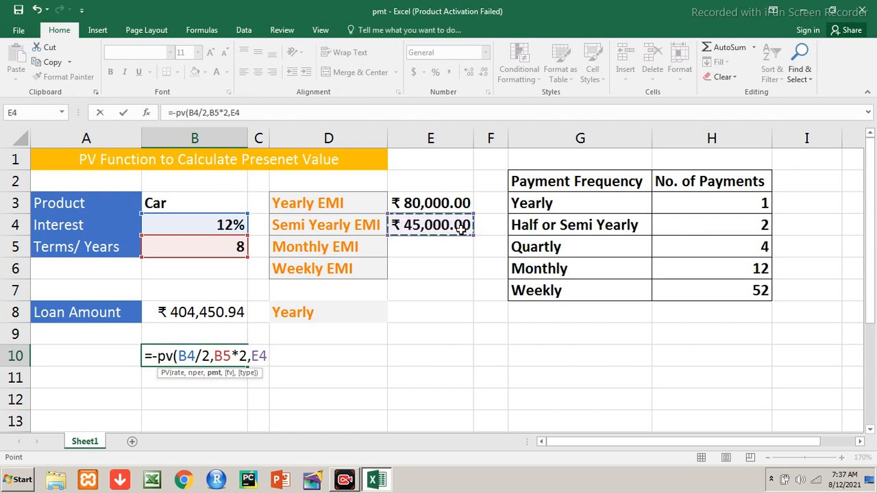
type(")")
key("Return")
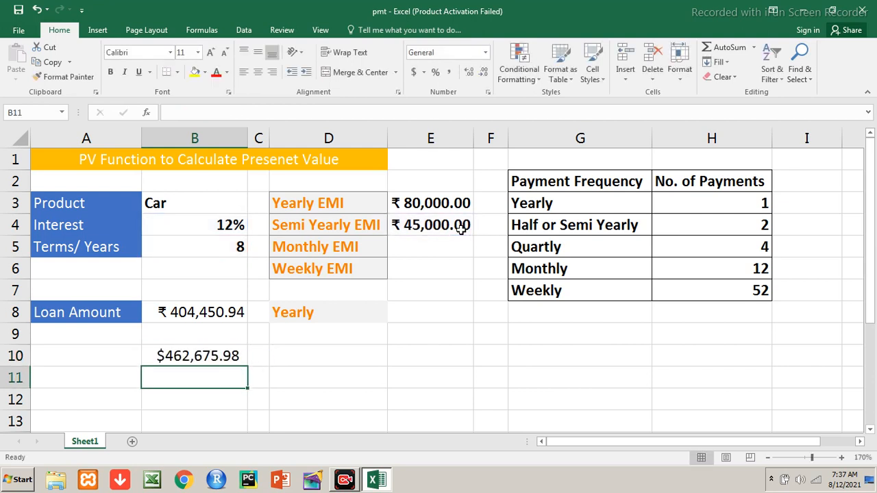
Change the currency symbol of cell B10 to ₹ English (India).
key("Up")
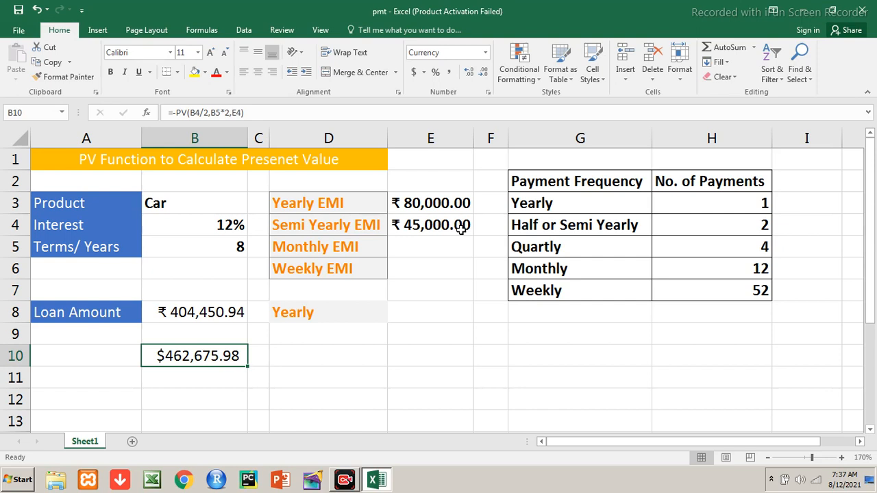
key("ctrl+1")
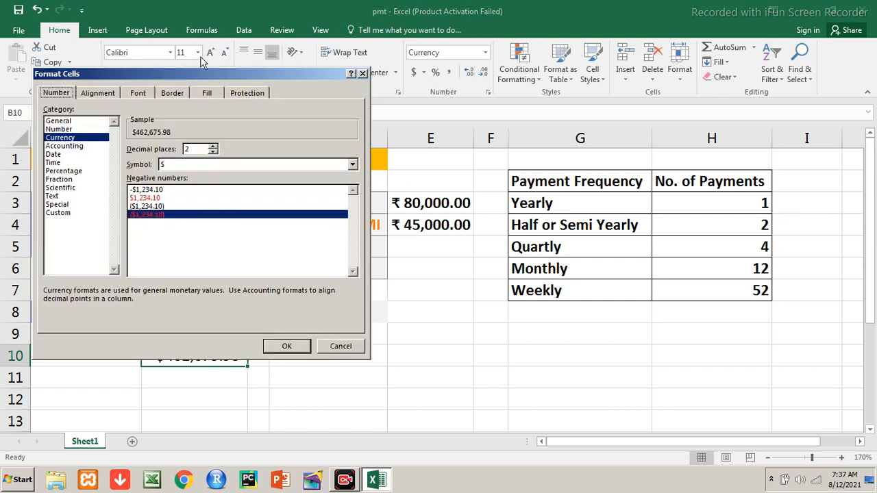
left_click(175, 166)
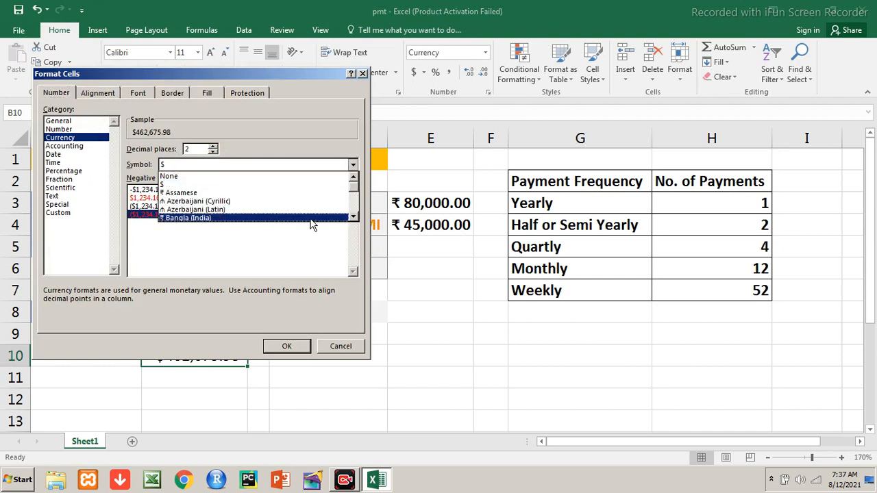
left_click(354, 218)
left_click(354, 218)
left_click(354, 218)
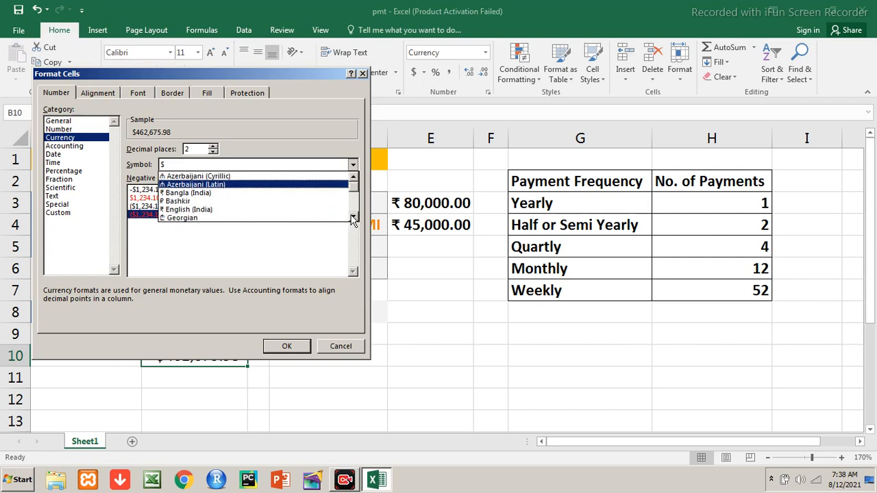
left_click(233, 210)
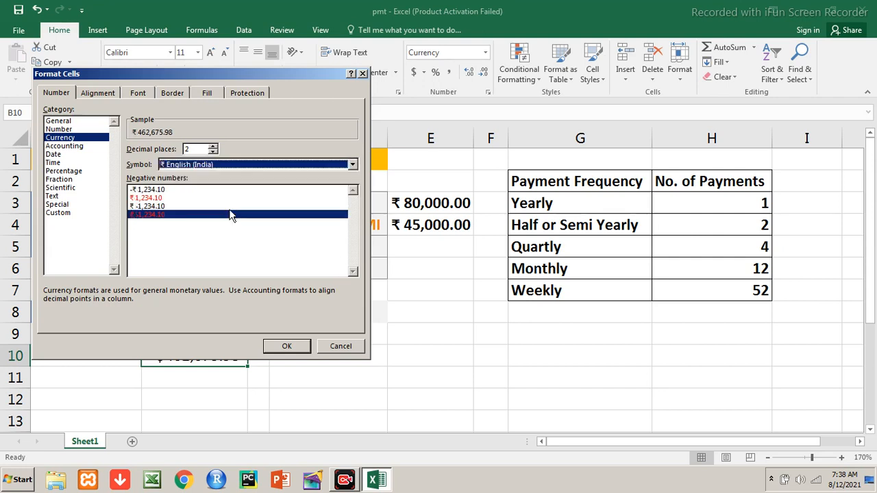
left_click(284, 346)
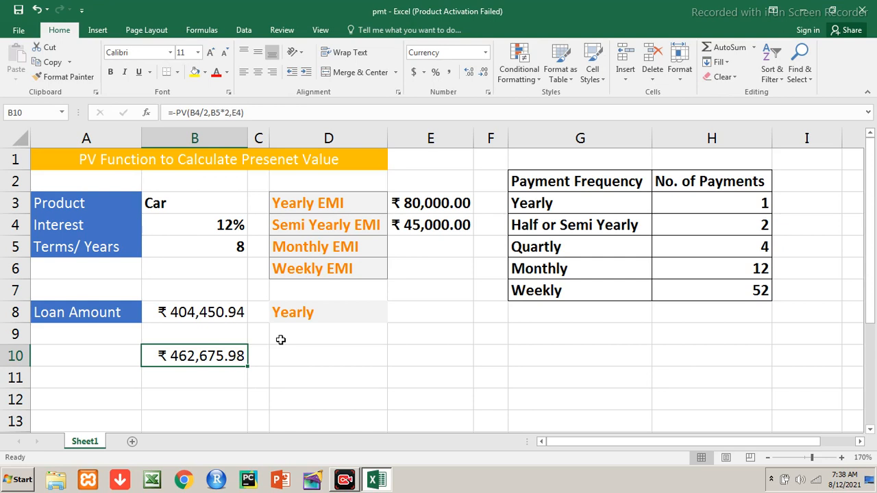
Copy the semi-yearly loan amount in cell B10 to cell B12.
key("ctrl+c")
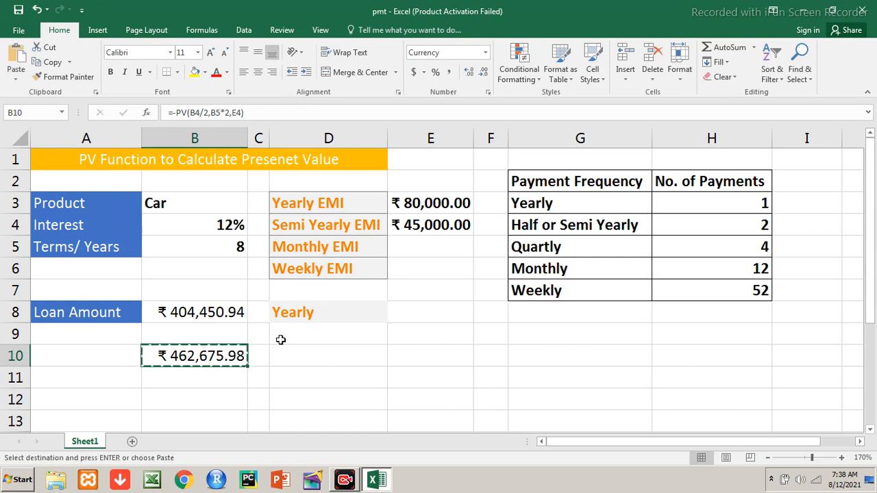
key("Down")
key("Down")
key("ctrl+v")
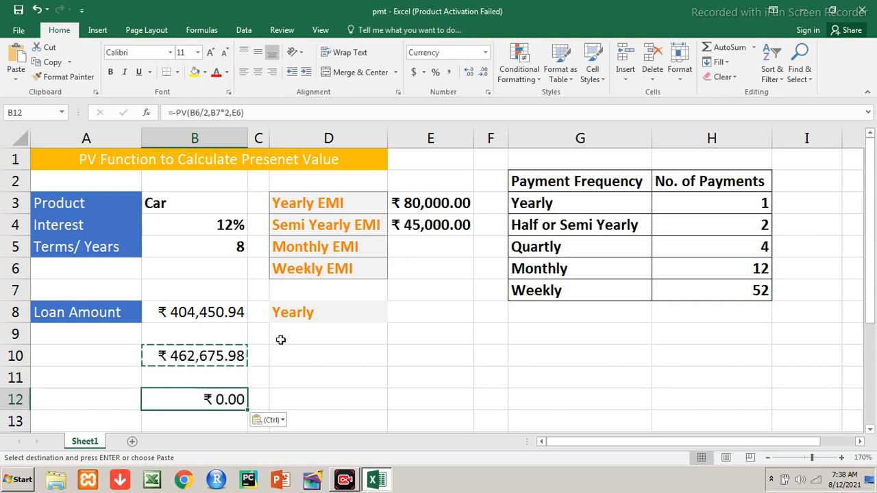
Erase the pasted formula from cell B12, leaving the cell's currency format in place.
key("F2")
key("BackSpace")
key("BackSpace")
key("BackSpace")
key("BackSpace")
key("BackSpace")
key("BackSpace")
key("BackSpace")
key("BackSpace")
key("BackSpace")
key("BackSpace")
key("BackSpace")
key("BackSpace")
key("BackSpace")
key("BackSpace")
key("BackSpace")
key("BackSpace")
key("BackSpace")
key("BackSpace")
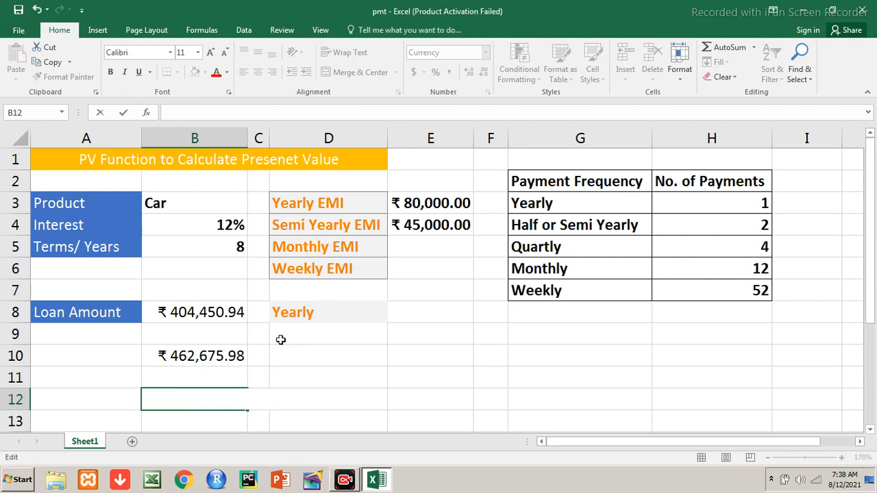
Enter 8000 as the Monthly EMI in cell E5.
left_click(422, 254)
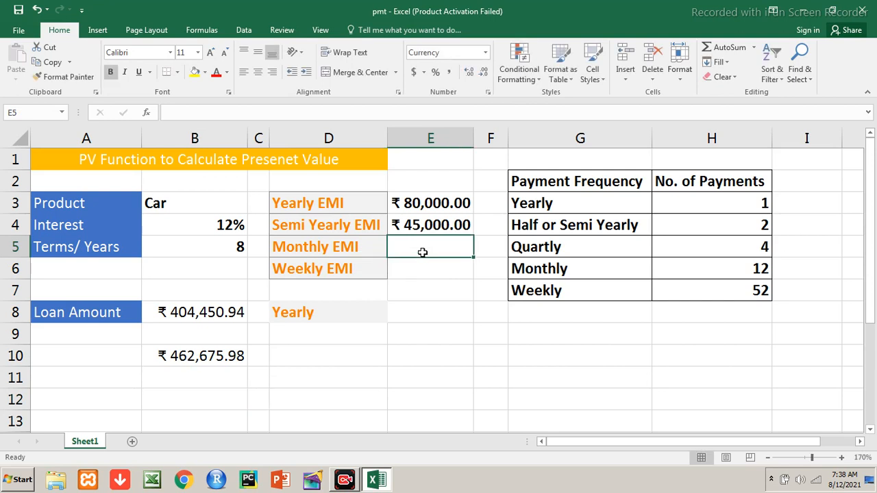
type("8000")
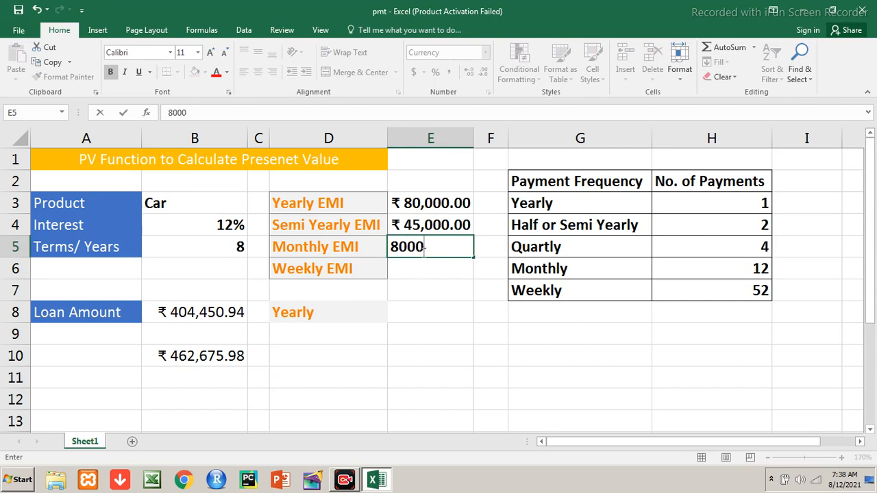
key("Return")
Start a PV formula in cell B12 with the monthly interest rate B4/12 as its first argument.
key("Left")
key("Left")
key("Left")
key("Down")
key("Down")
key("Down")
key("Down")
key("Down")
key("Down")
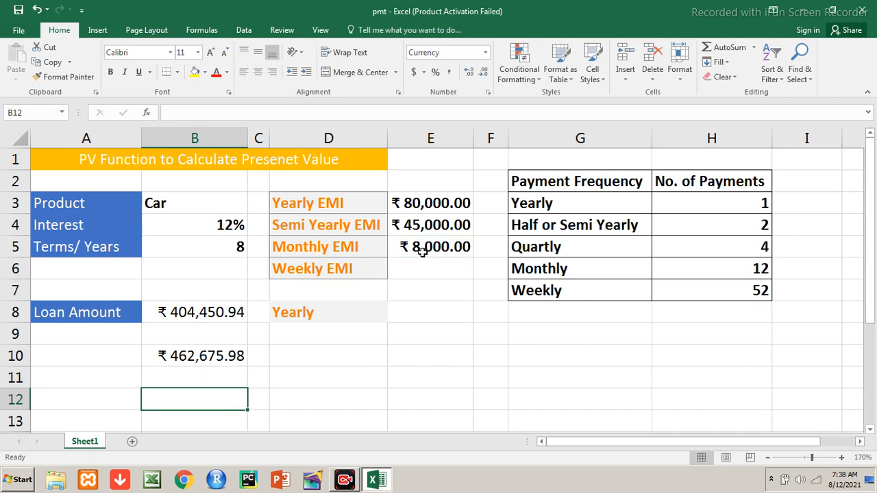
type("=pv")
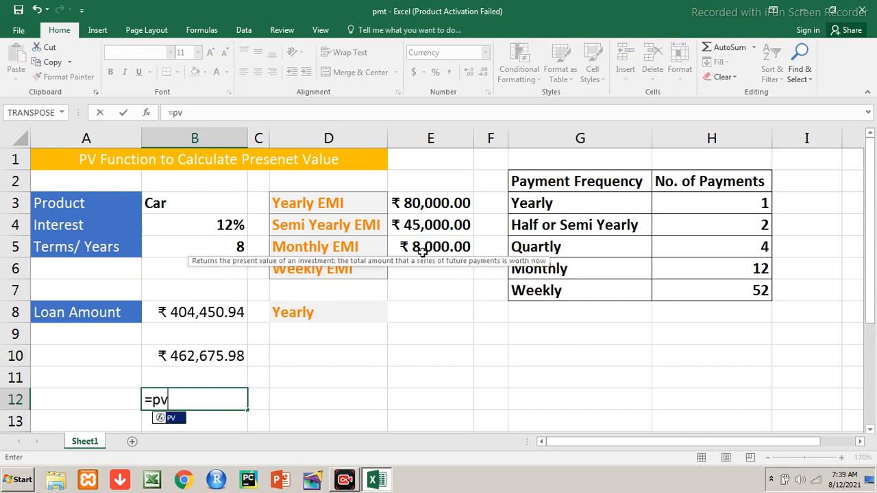
type("(")
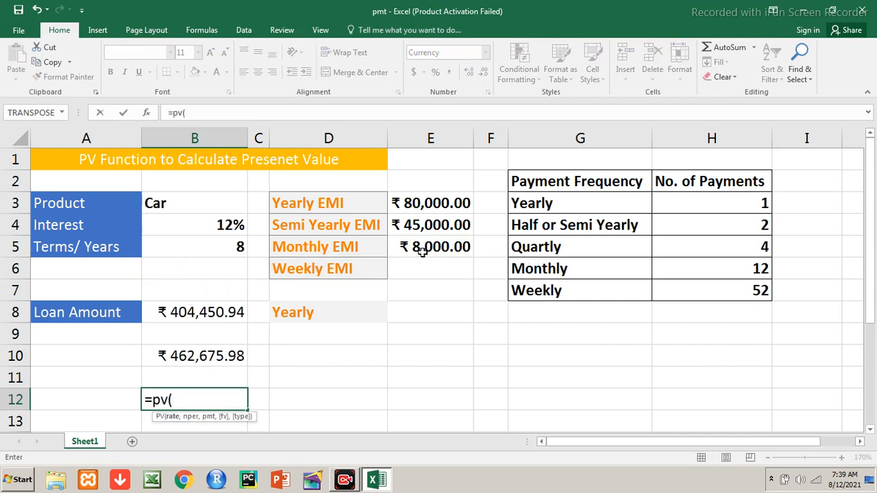
left_click(240, 229)
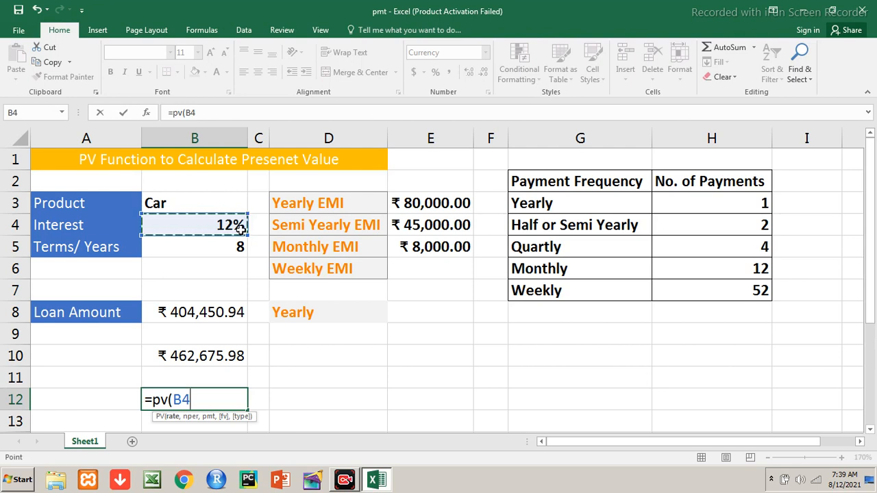
type("/12,")
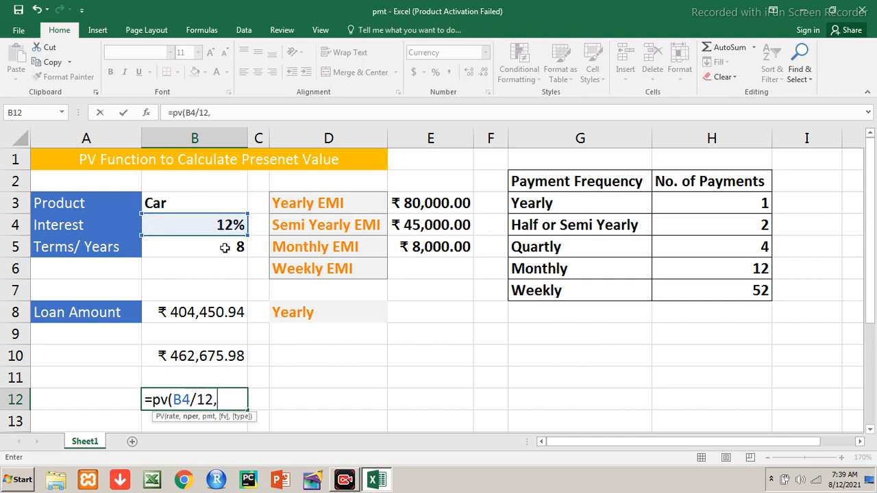
Complete the PV formula in B12 with B5*12 as the number of periods and E5 as the payment.
left_click(225, 248)
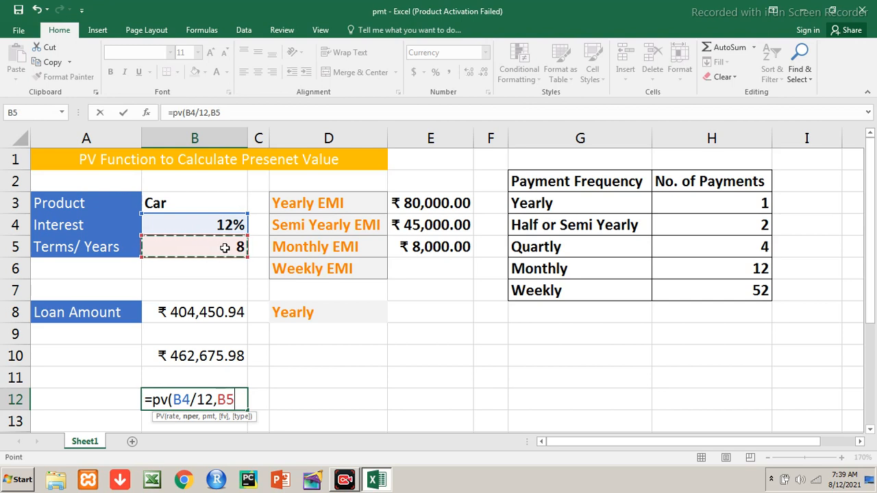
type("*")
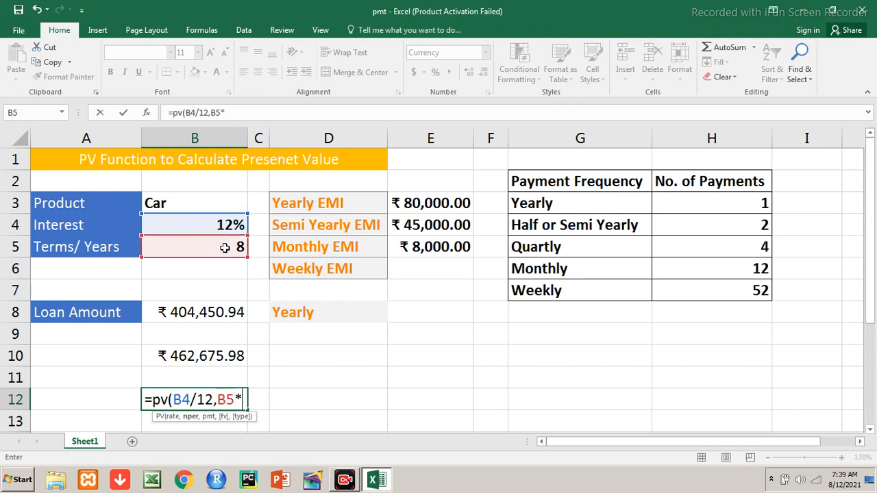
type("12,")
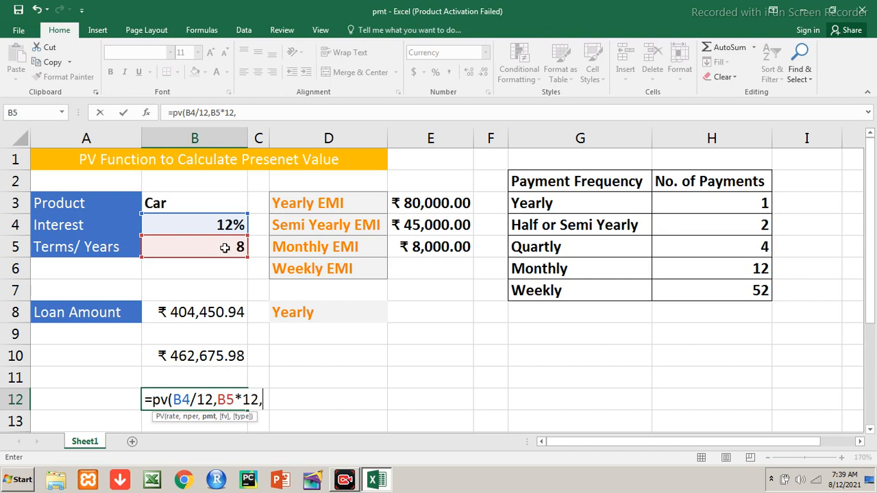
left_click(423, 249)
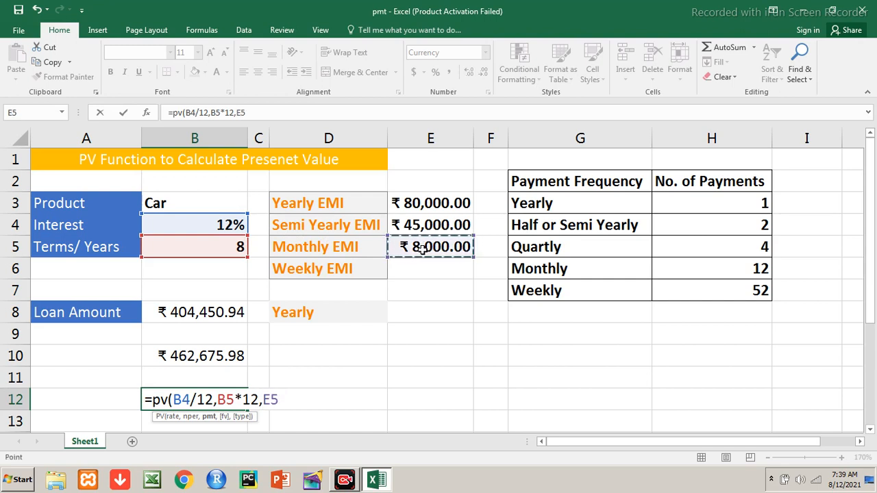
type(")")
key("Return")
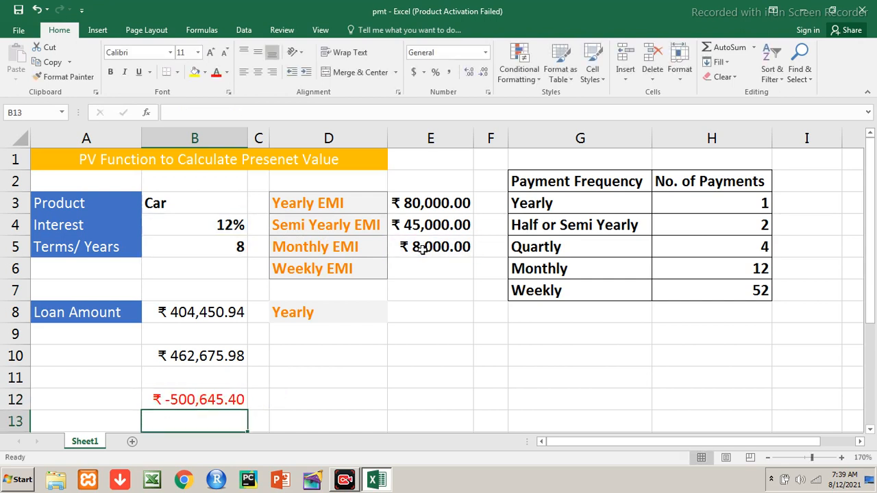
key("Up")
key("F2")
key("Left")
key("Left")
key("Left")
key("Left")
key("Left")
key("Left")
key("Left")
key("Left")
key("Left")
key("Left")
key("Left")
key("Left")
key("Left")
key("Left")
key("Left")
key("Left")
key("Left")
key("Left")
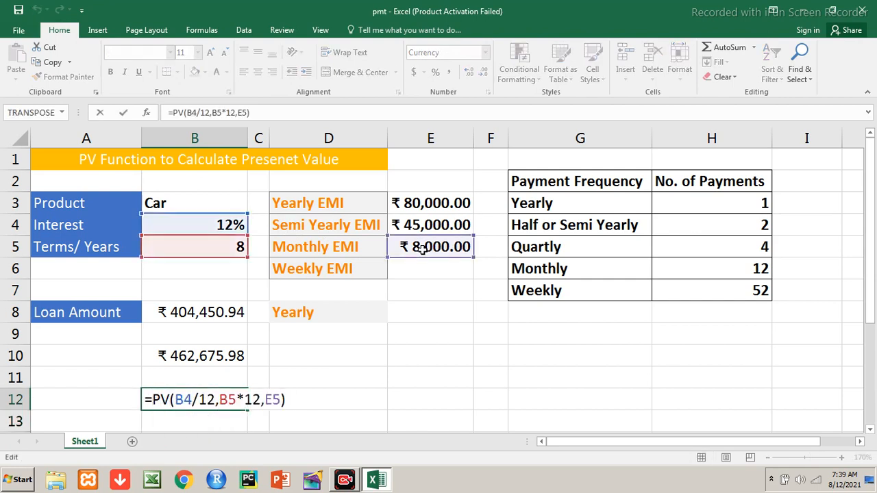
key("Return")
key("Up")
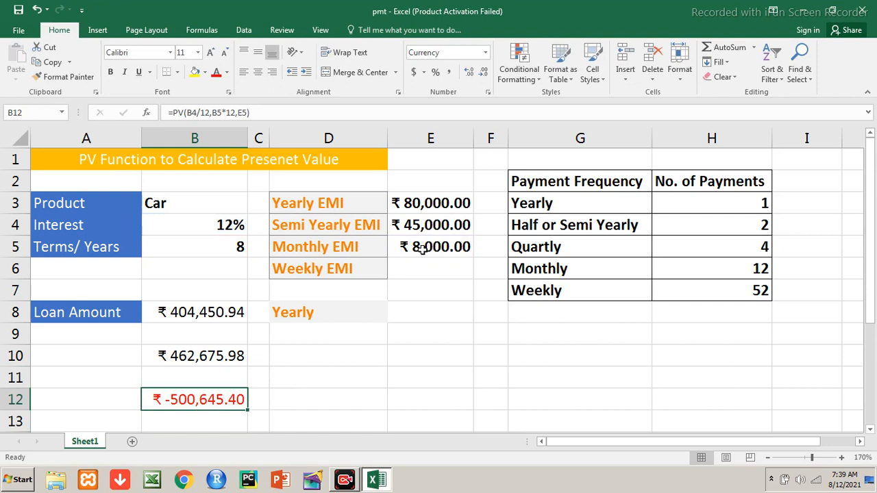
Add a minus sign before PV in cell B12's formula, making it =-PV(B4/12,B5*12,E5).
key("F2")
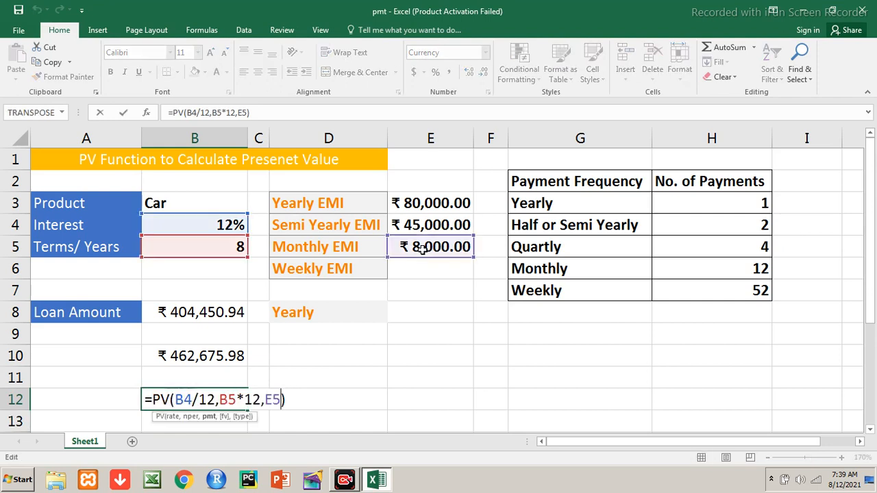
key("Home")
key("Right")
type("-")
key("Return")
key("Up")
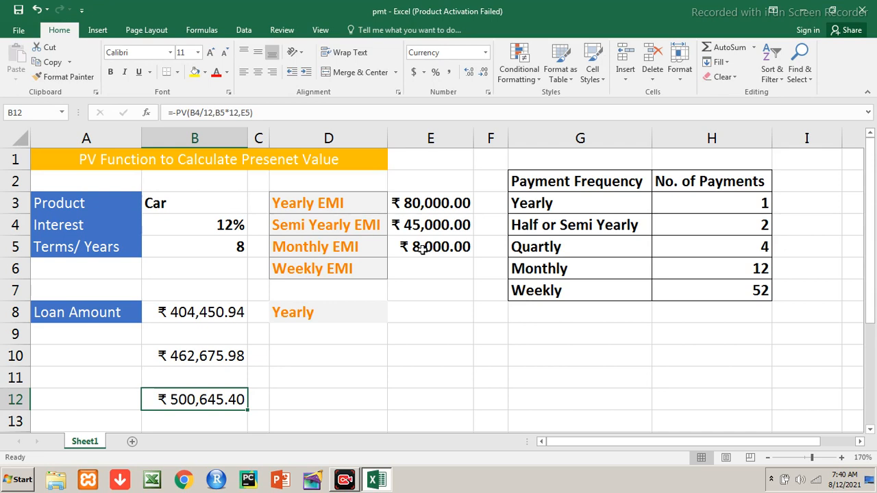
Label the loan amount in row 10 as Half Yearly in cell D10.
key("Up")
key("Up")
key("Up")
key("Up")
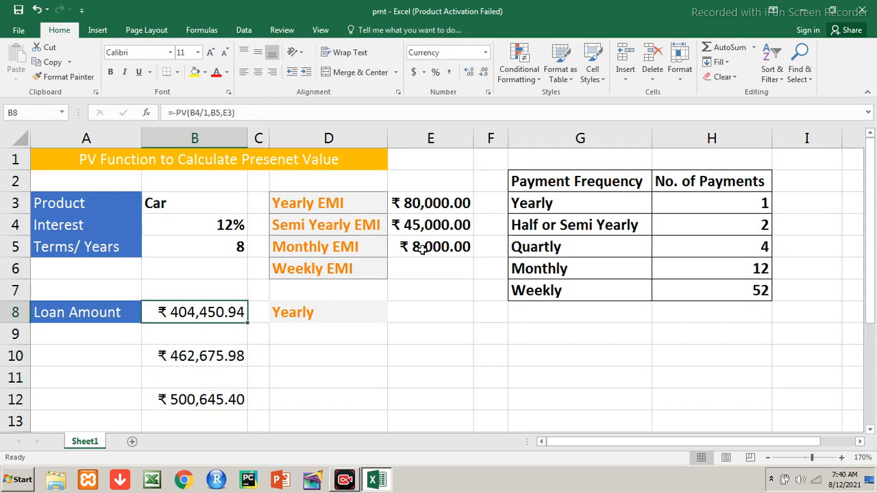
key("Down")
key("Down")
key("Right")
key("Right")
type("H")
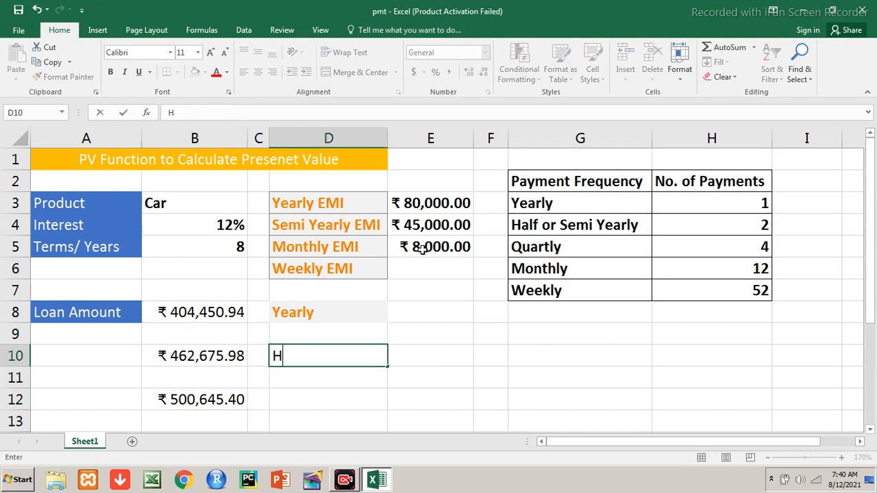
type("alf Yearly")
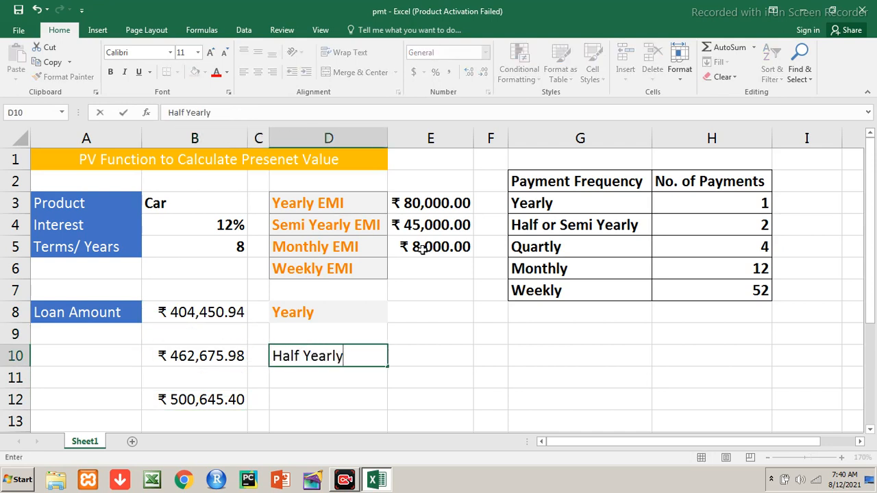
key("Return")
Label the loan amount in row 12 as Monthly in cell D12.
key("Down")
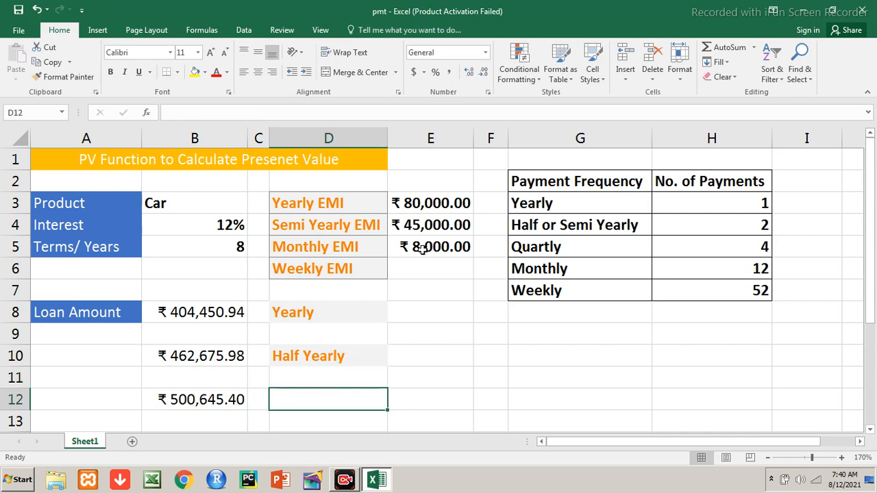
type("Monthly")
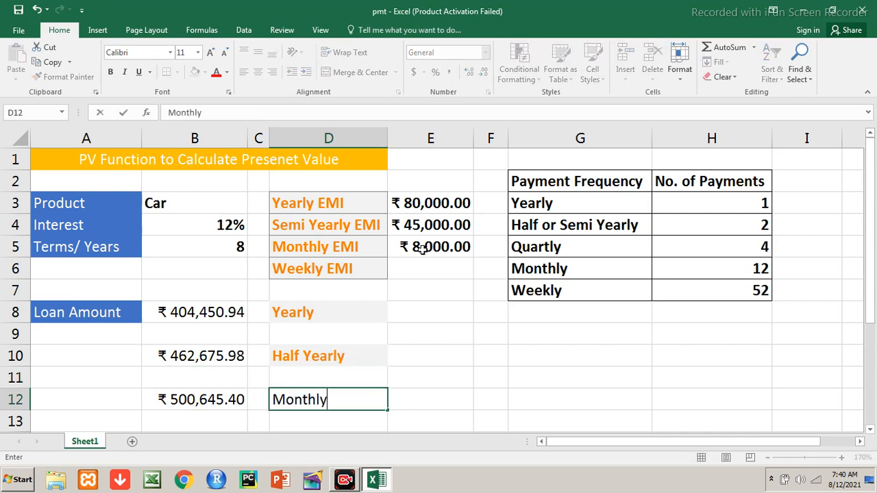
key("Return")
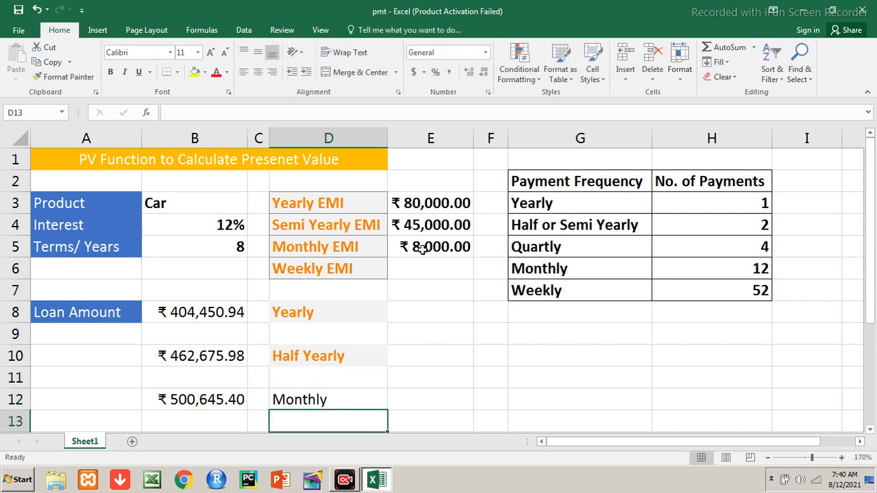
Copy the monthly loan formula with its currency format from cell B12 into cell B13.
key("Left")
key("Right")
key("Left")
key("Left")
key("Up")
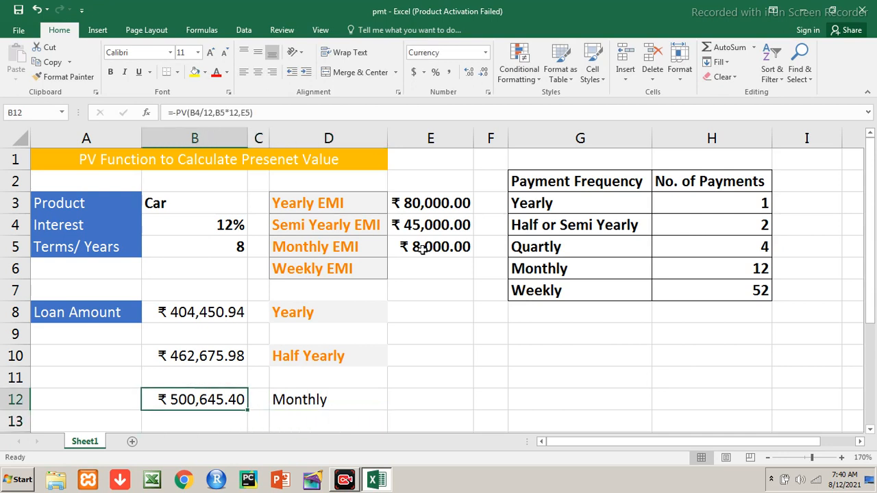
key("ctrl+c")
key("Down")
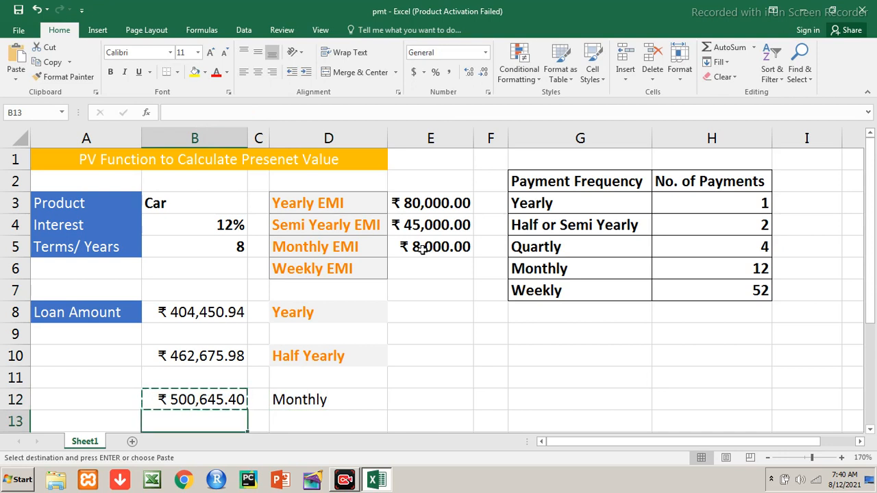
key("Escape")
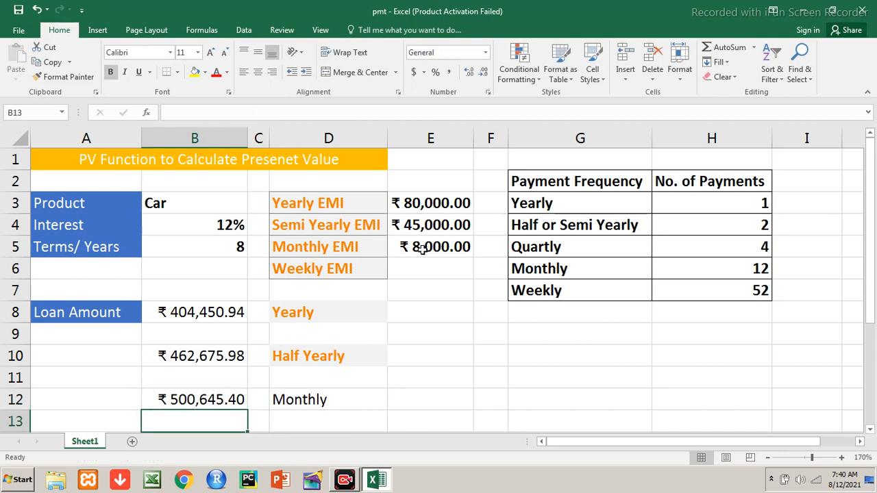
key("ctrl+c")
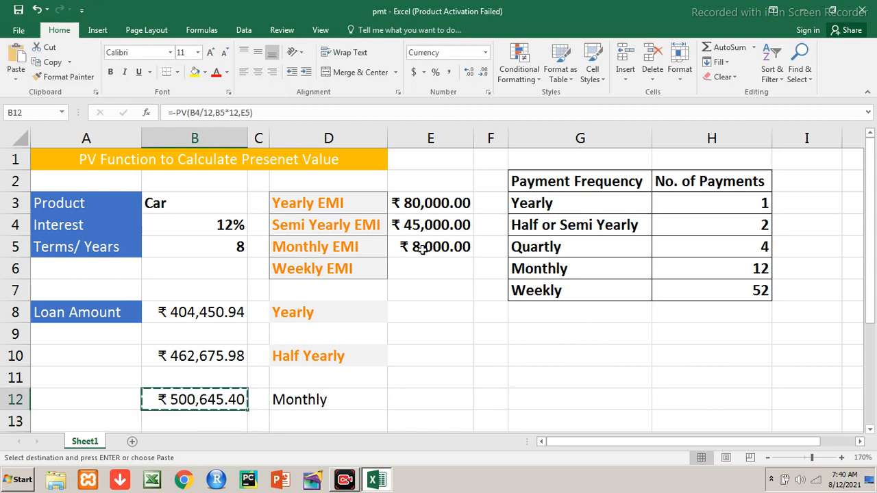
key("Down")
key("ctrl+v")
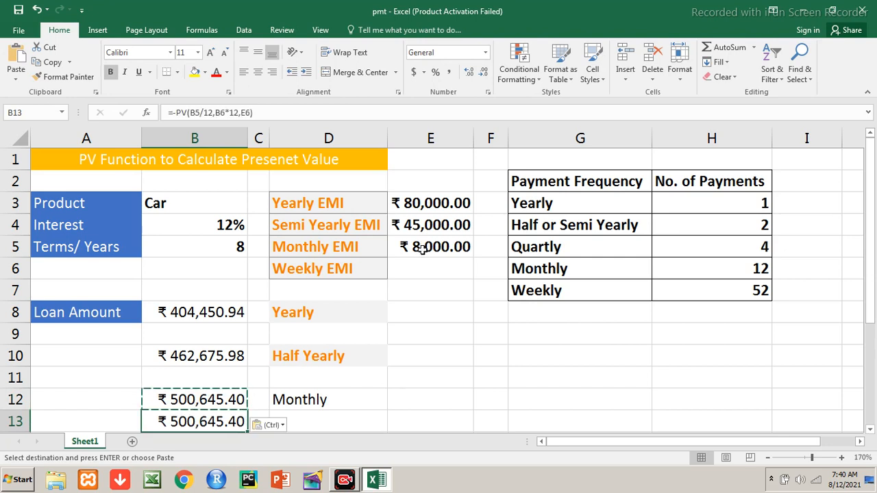
key("Escape")
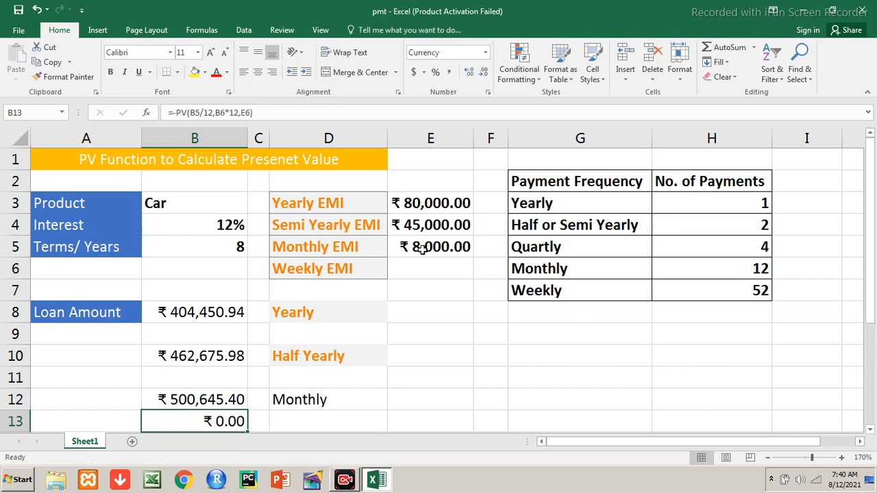
Replace the content of cell B13 with the start of a negated PV formula, using the weekly rate B4/52 as its first argument.
type("=pv")
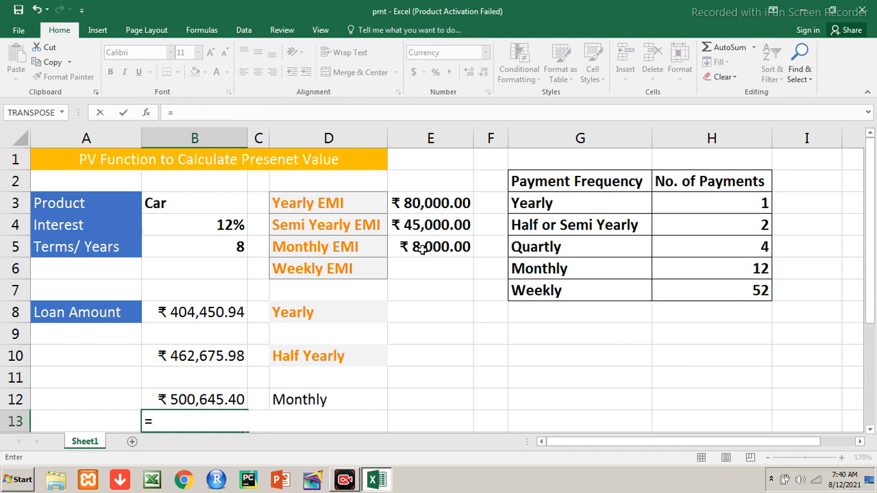
key("BackSpace")
key("BackSpace")
type("-p")
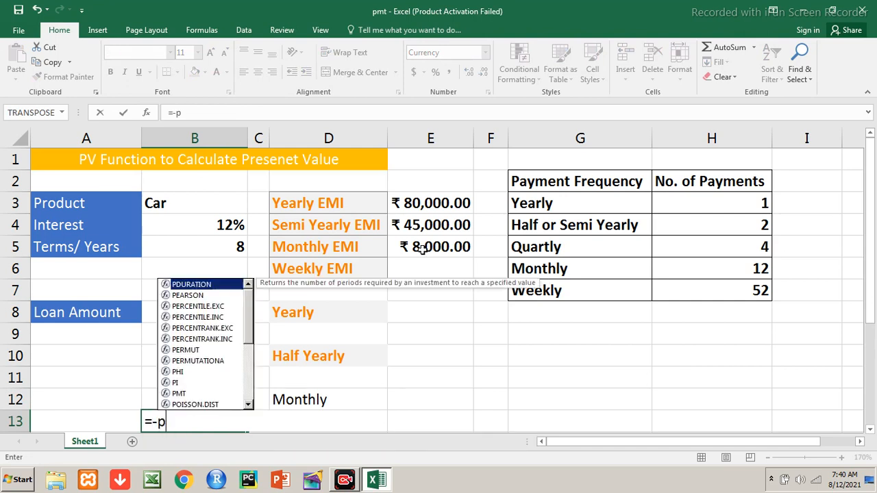
type("v(")
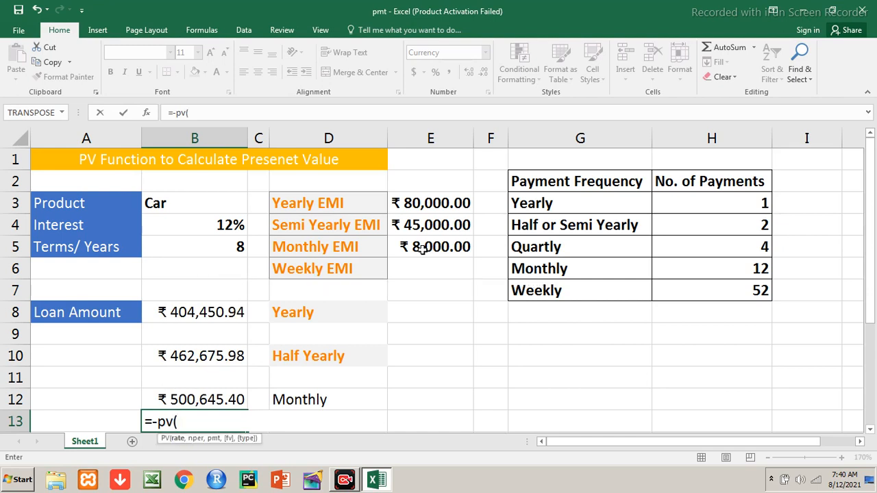
left_click(233, 226)
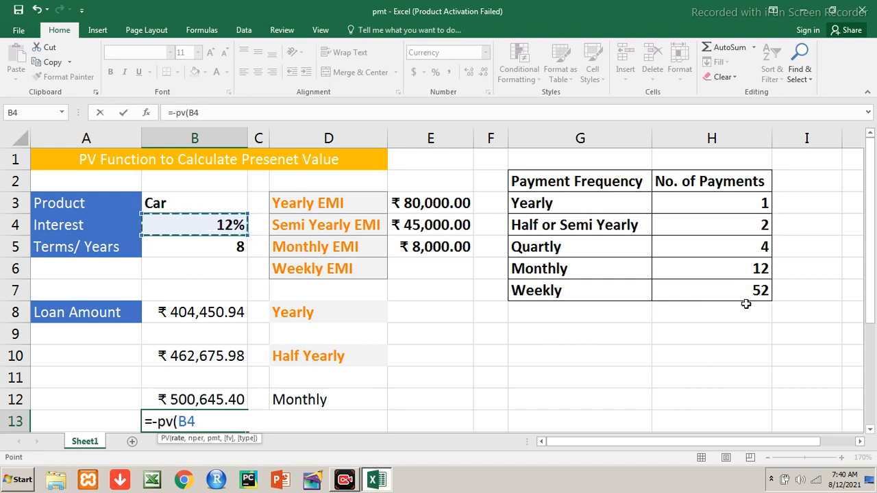
type("/52,")
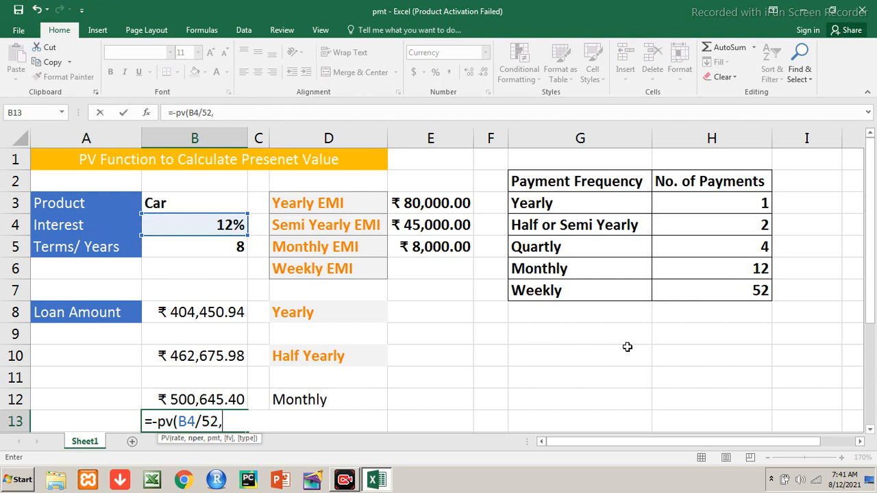
Complete the negated PV formula in B13 with B5*52 as the number of periods and E6 as the payment.
left_click(235, 247)
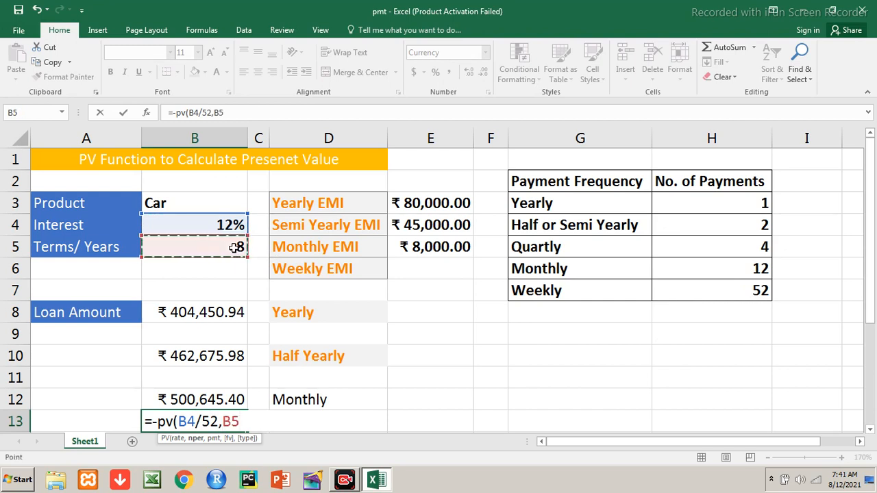
type("*")
type("52")
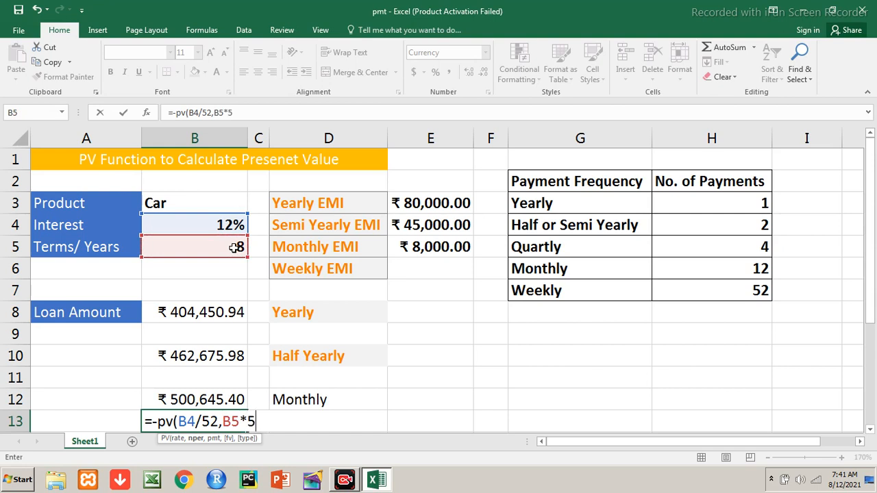
type(",")
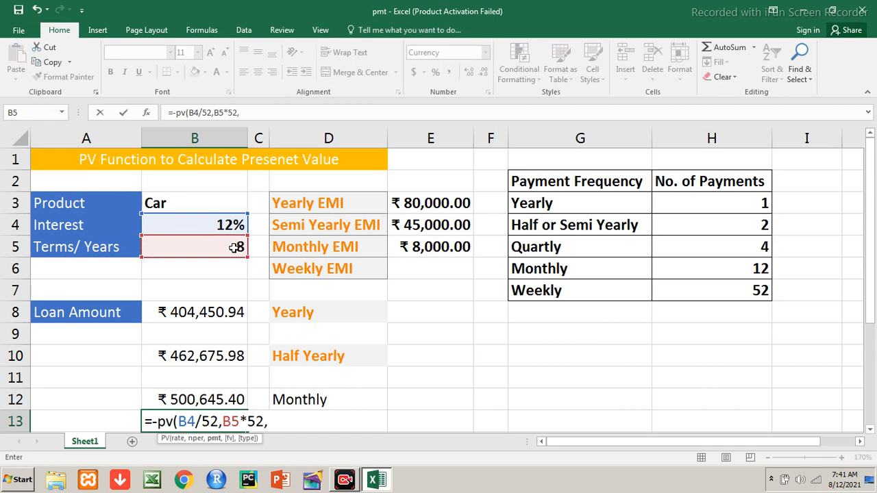
left_click(444, 265)
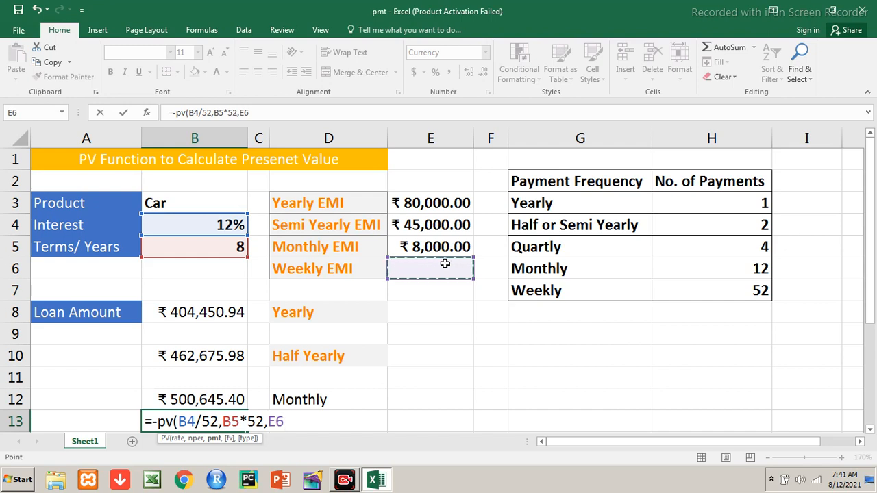
type(")")
key("Return")
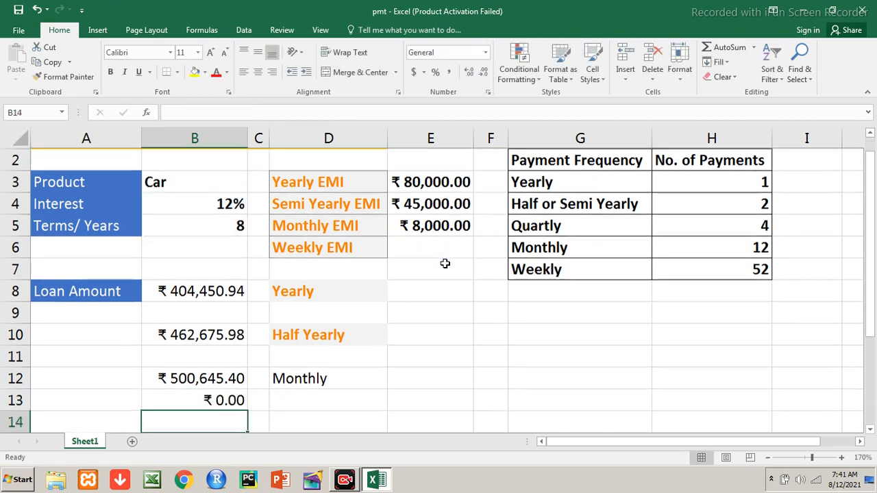
Enter 2300 as the Weekly EMI in cell E6.
key("Up")
key("Up")
key("Up")
key("Up")
key("Up")
key("Up")
key("Up")
key("Up")
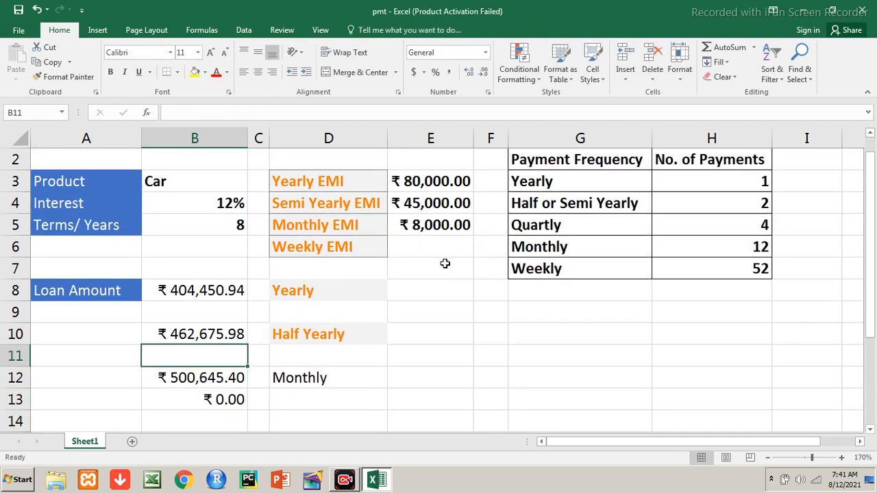
key("Right")
key("Right")
key("Right")
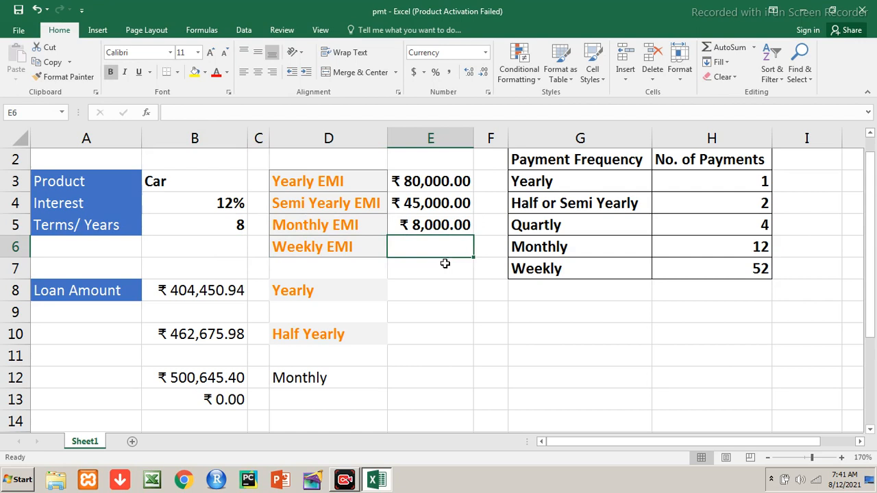
type("2300")
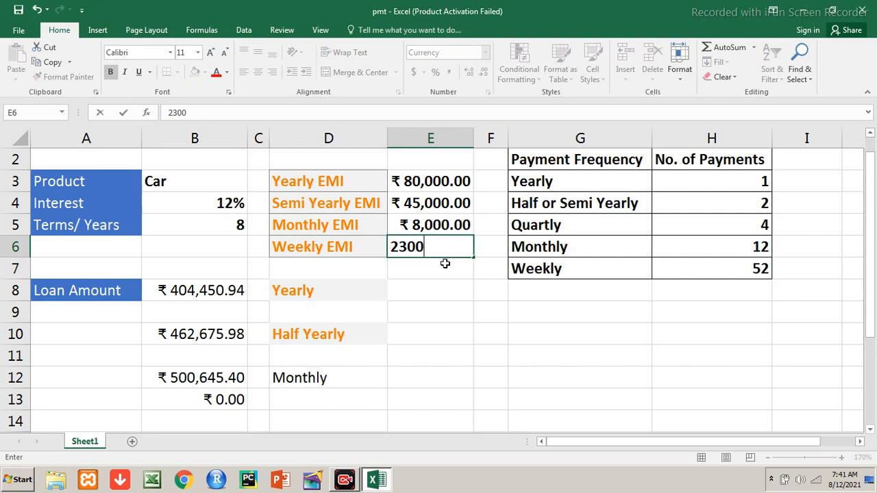
key("Return")
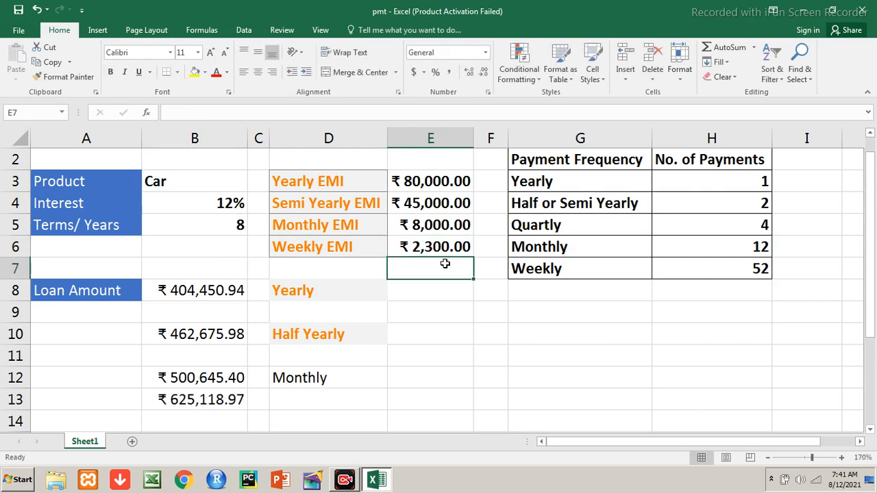
Label the loan amount in row 13 as Weekly in cell D13.
key("Down")
key("Down")
key("Down")
key("Down")
key("Down")
key("Down")
key("Left")
key("Left")
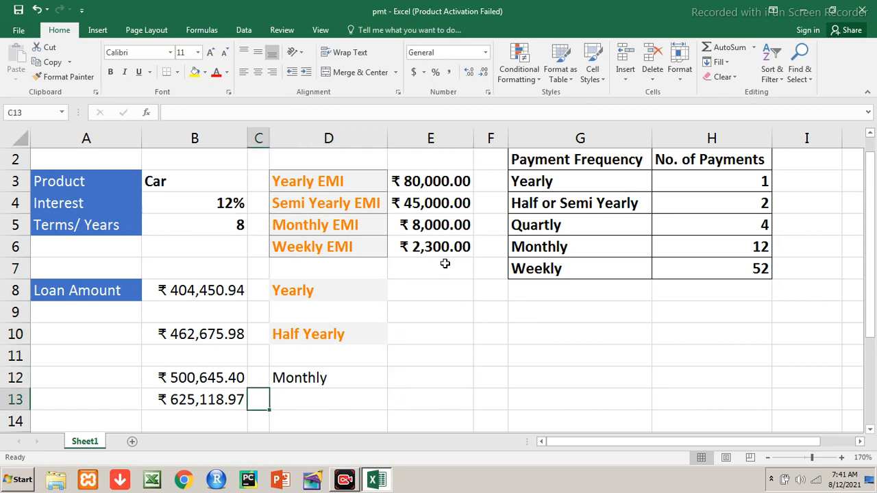
key("Right")
type("Weekly")
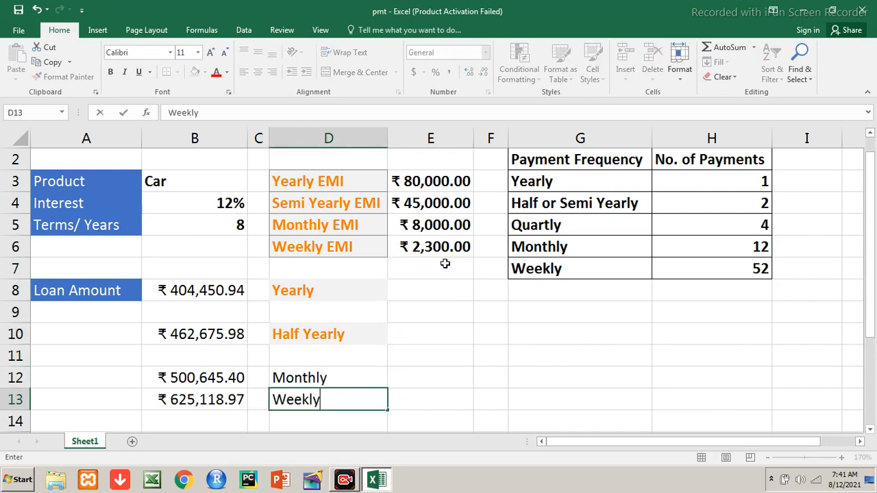
key("Return")
Examine the weekly PV formula in B13, the interest and term cells, and the EMI entries.
key("Up")
key("Left")
key("Left")
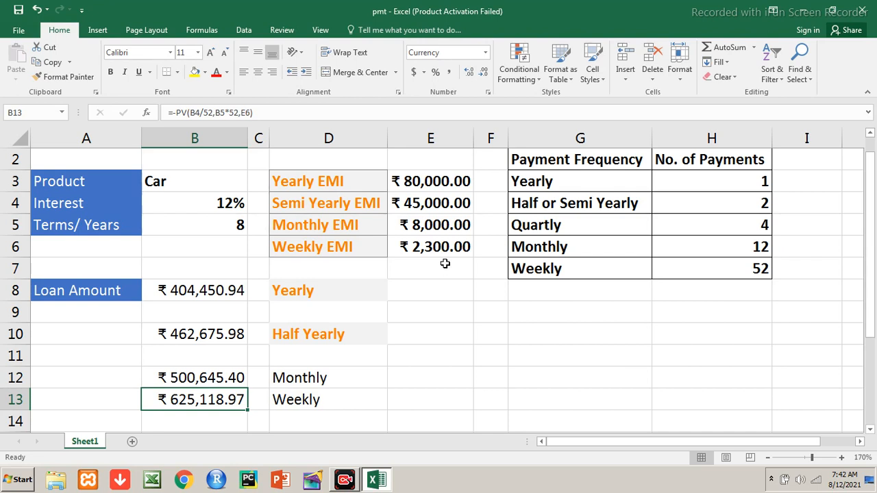
left_click(364, 193)
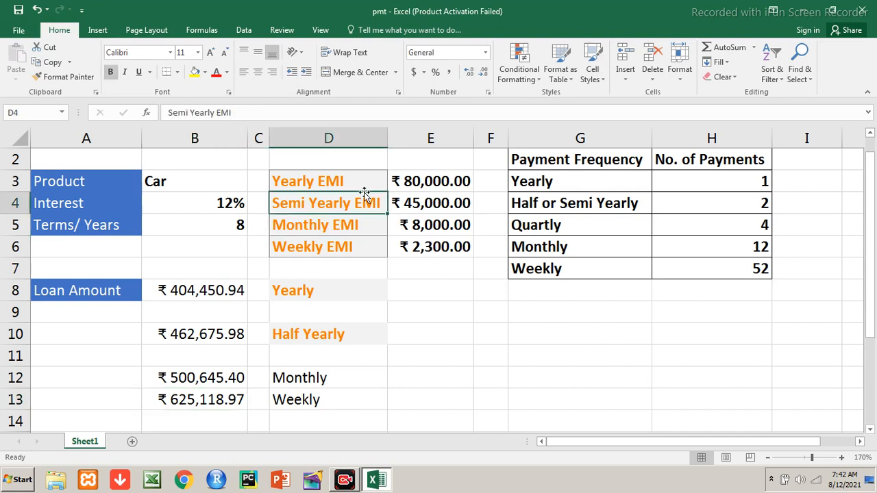
key("Up")
key("Left")
key("Left")
key("Down")
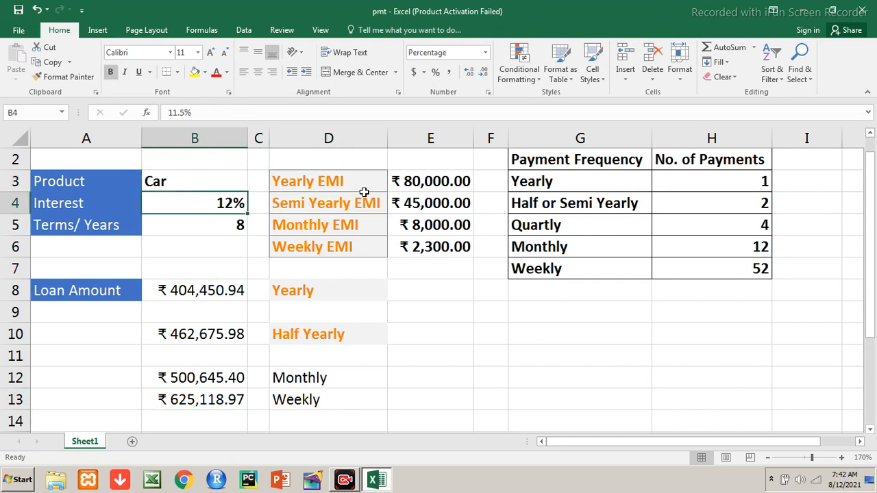
key("shift+Down")
key("Right")
key("Right")
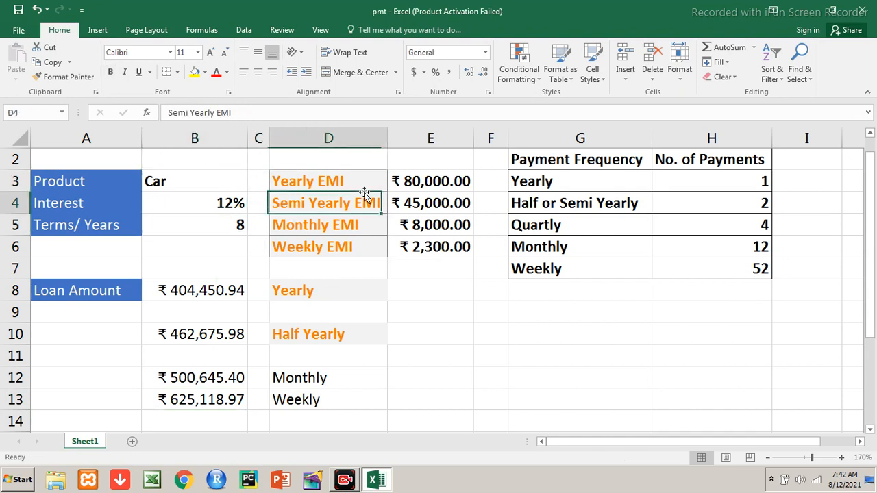
key("Up")
key("Right")
key("Left")
key("Left")
key("Left")
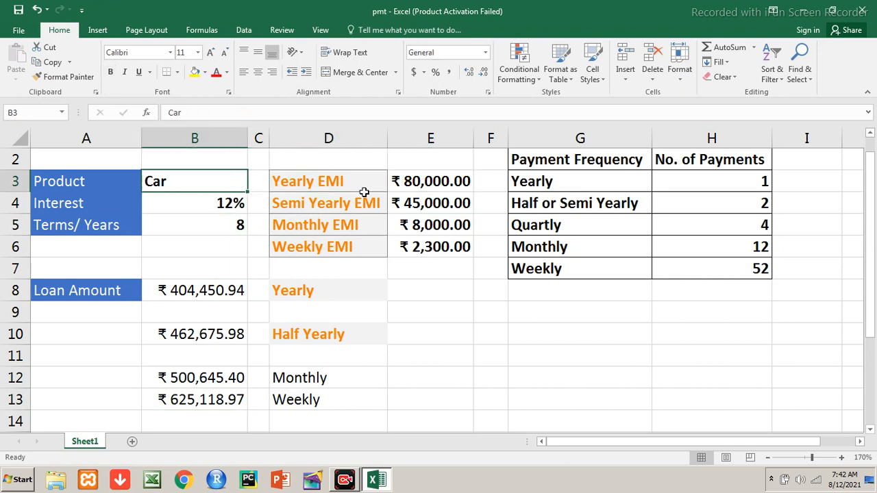
Enter the label Present Value in cell A10, beside the half-yearly loan amount.
key("Down")
key("Down")
key("Down")
key("Down")
key("Down")
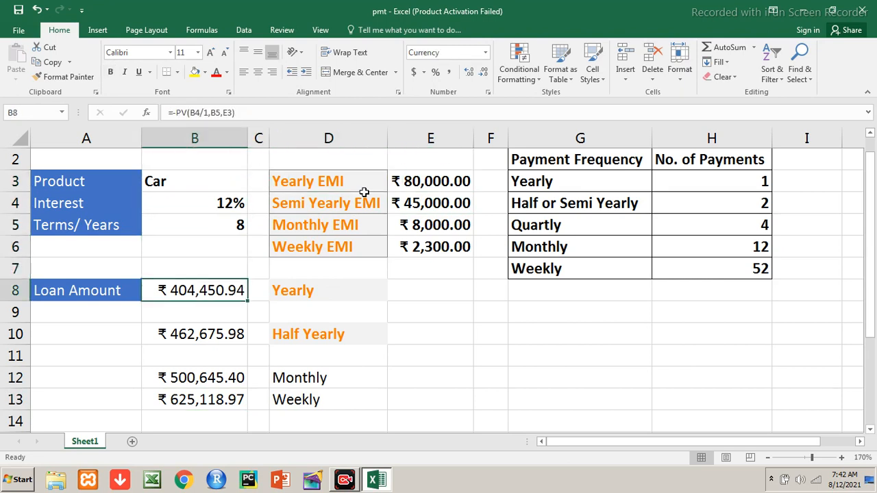
key("Left")
key("Down")
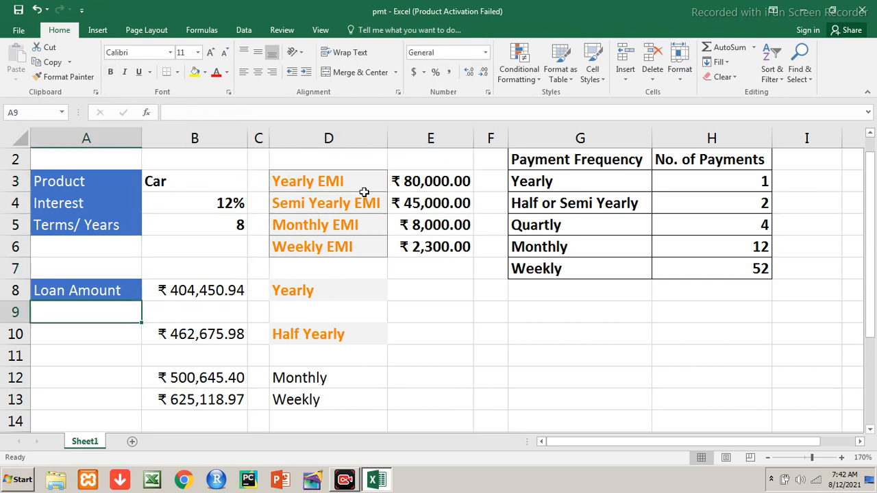
key("Down")
type("Present Value")
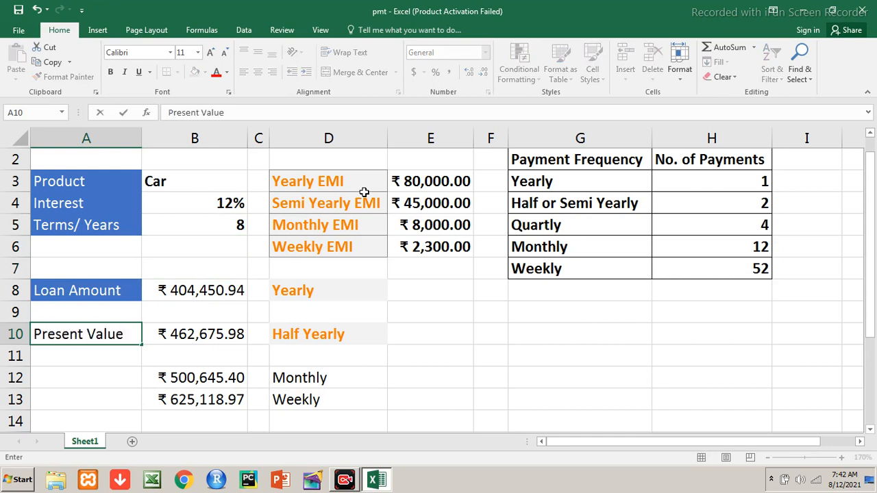
key("Return")
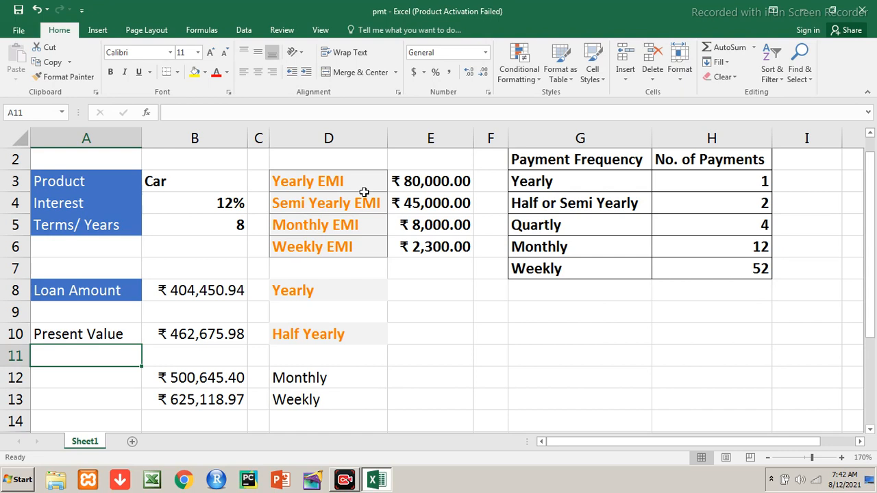
Go back to the worksheet title in cell A1 to review the PV calculation sheet.
key("Up")
key("Up")
key("Up")
key("Up")
key("Up")
key("Up")
key("Up")
key("Up")
key("Up")
key("Up")
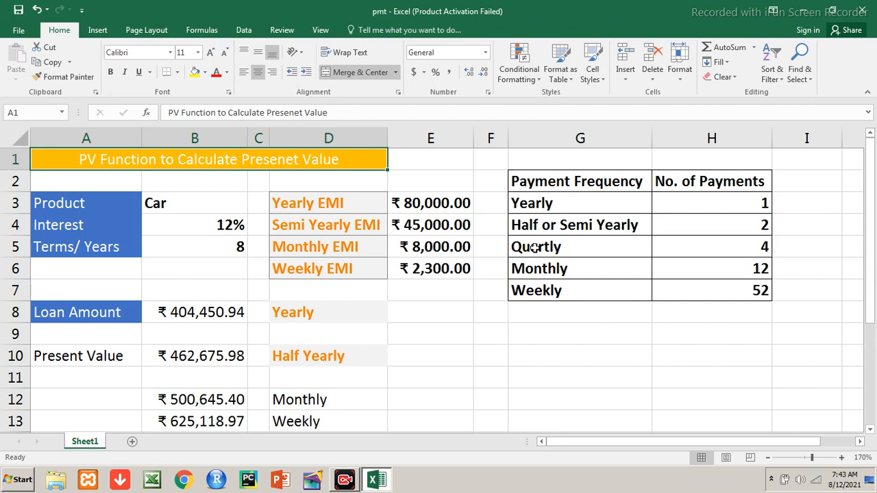
Select the payment frequency table in G2:H7 to review the number of payments for each frequency.
left_click(637, 179)
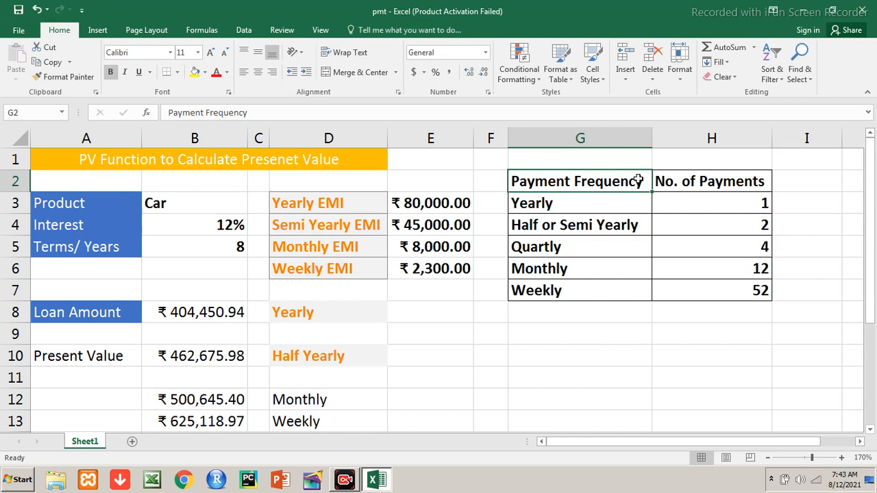
key("shift+Down")
key("shift+Right")
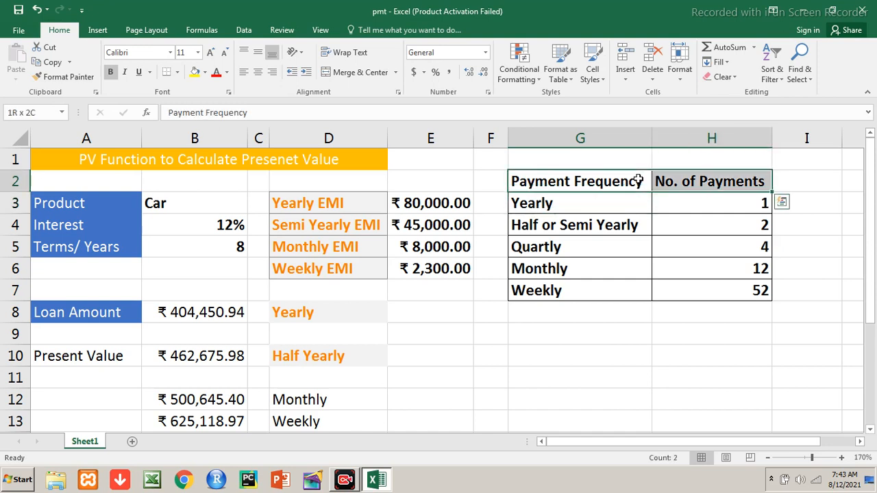
key("shift+Down")
key("shift+Down")
key("shift+Down")
key("shift+Down")
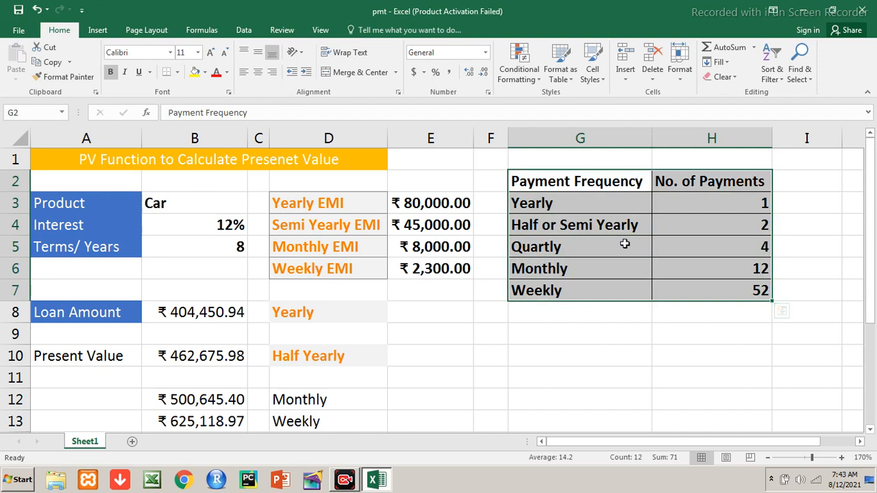
left_click(772, 479)
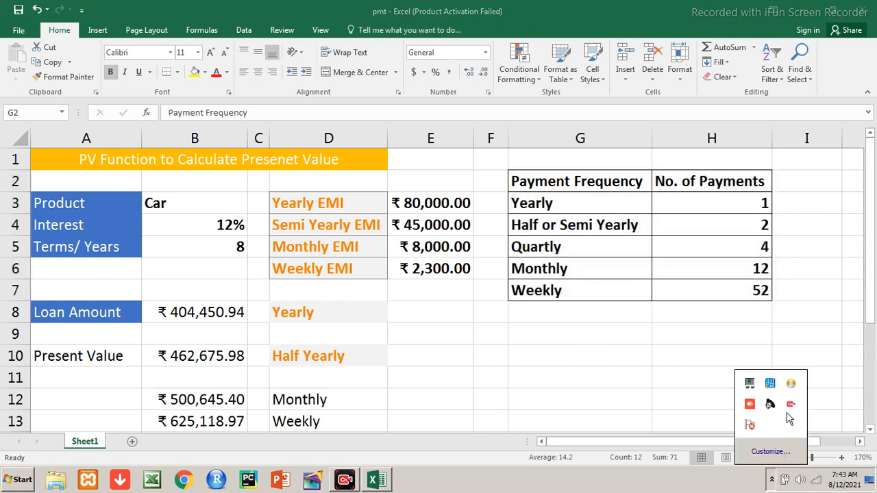